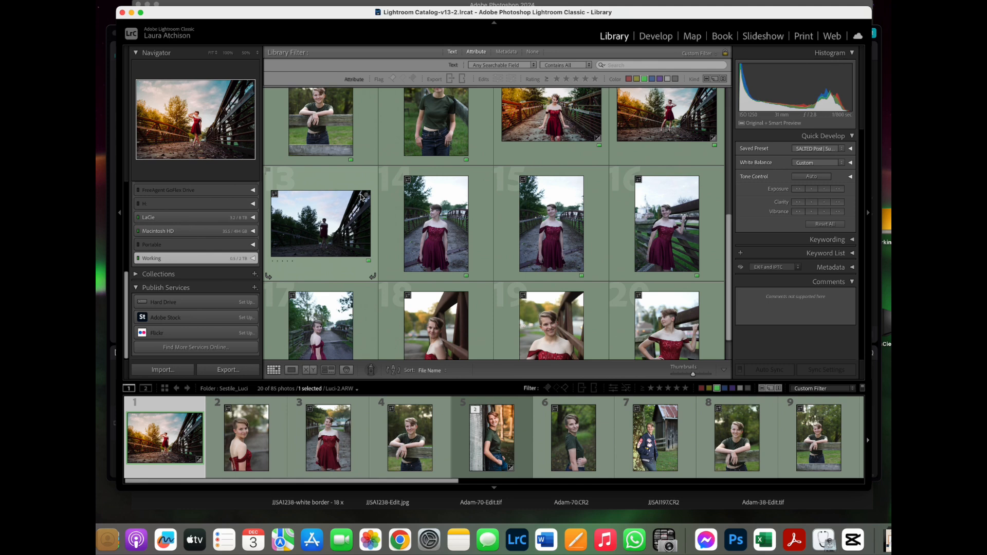
# Open the close-up red-dress portrait, the second photo in the grid, in Develop and show it as a single image without the before/after comparison.
pyautogui.scroll(5, 440, 227)
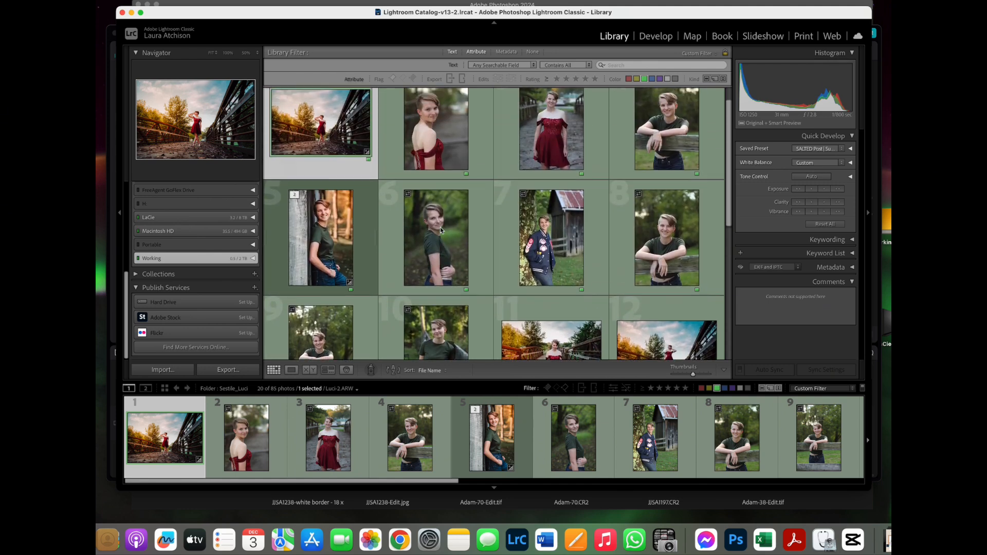
pyautogui.scroll(-5, 441, 226)
pyautogui.scroll(3, 440, 227)
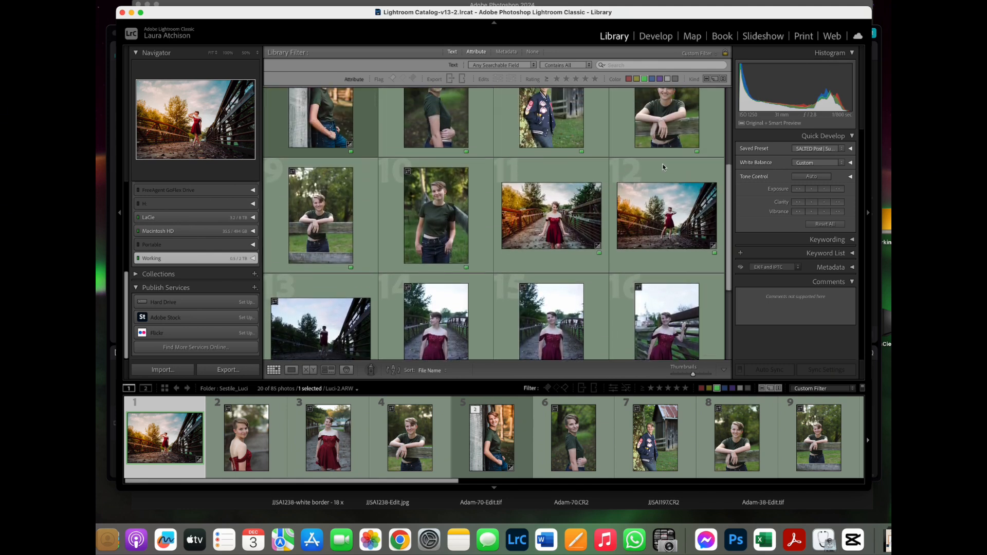
pyautogui.scroll(3, 447, 220)
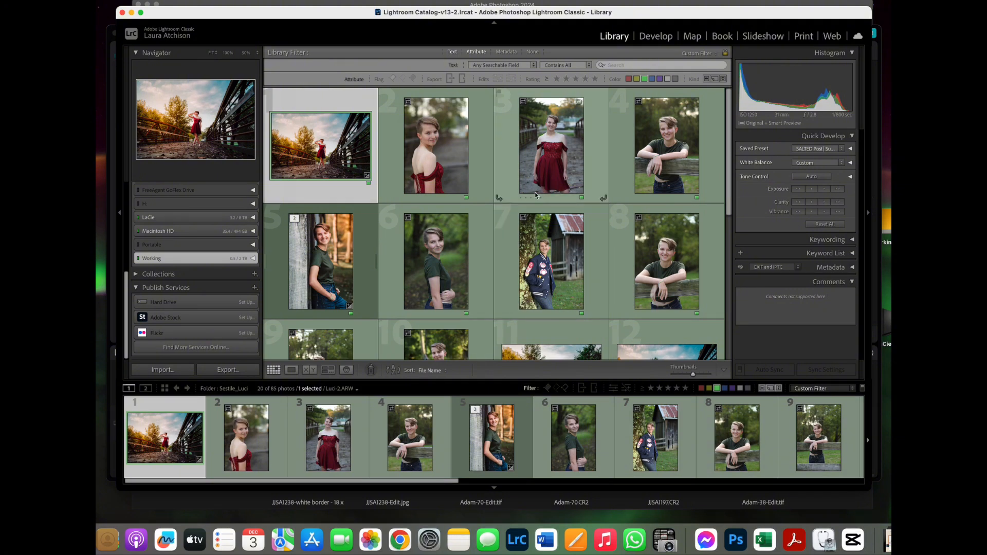
pyautogui.click(482, 163)
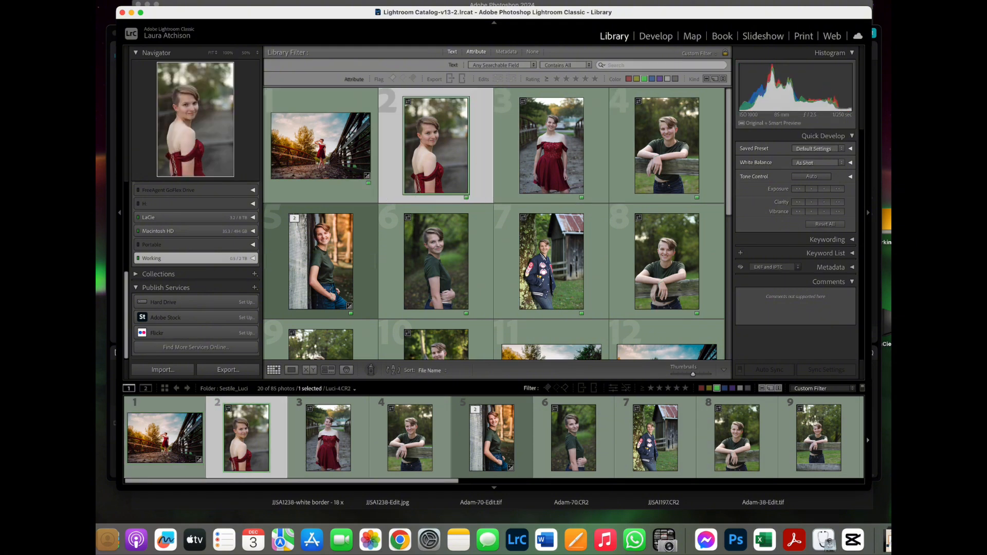
pyautogui.click(657, 37)
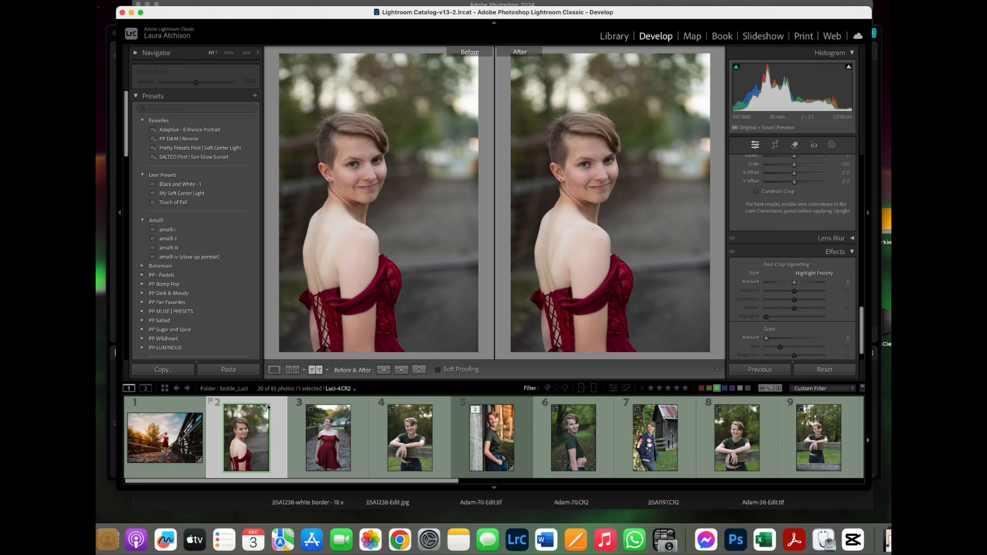
pyautogui.click(274, 369)
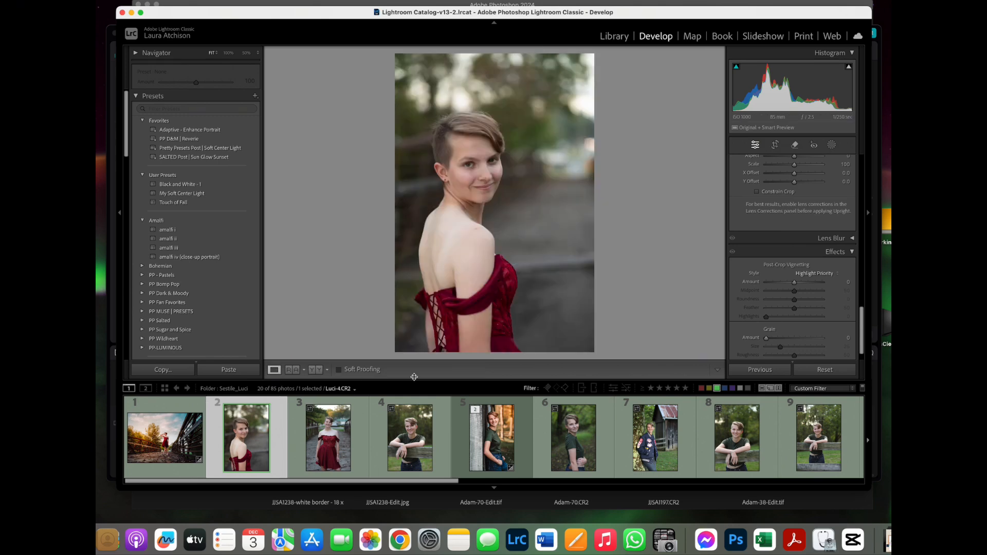
# Review the edited sunset bridge photo and the unedited red-dress portrait, both in the library grid and in Develop.
pyautogui.press('g')
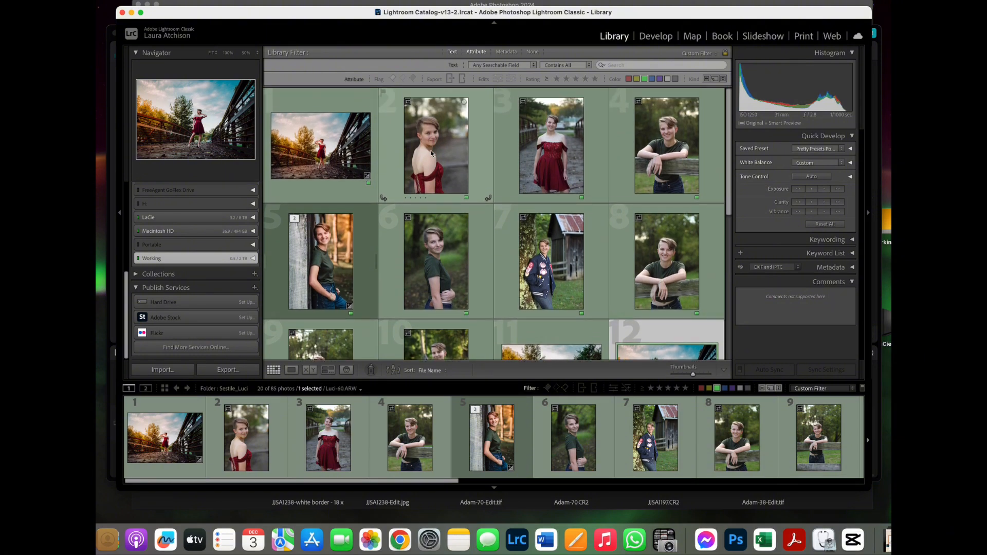
pyautogui.scroll(-1, 432, 150)
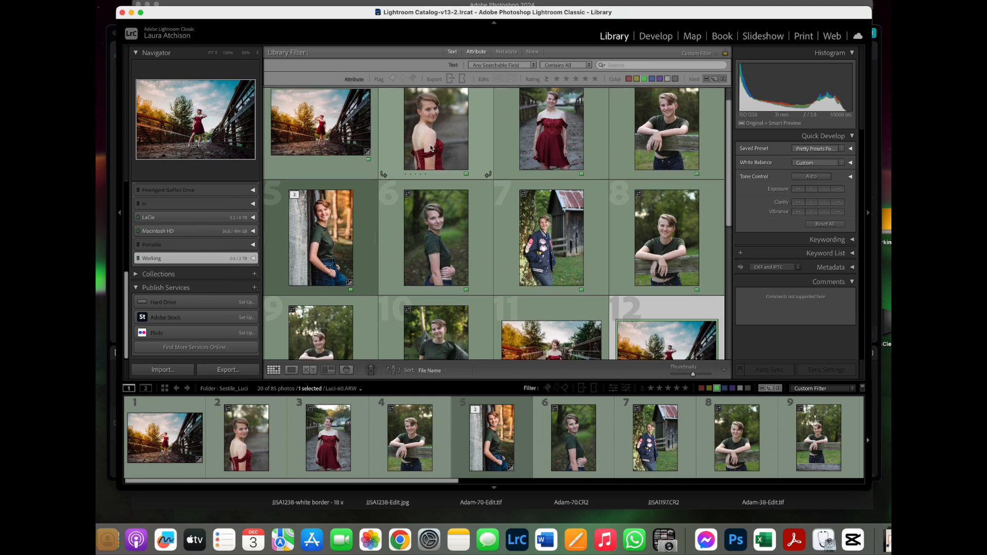
pyautogui.scroll(1, 430, 146)
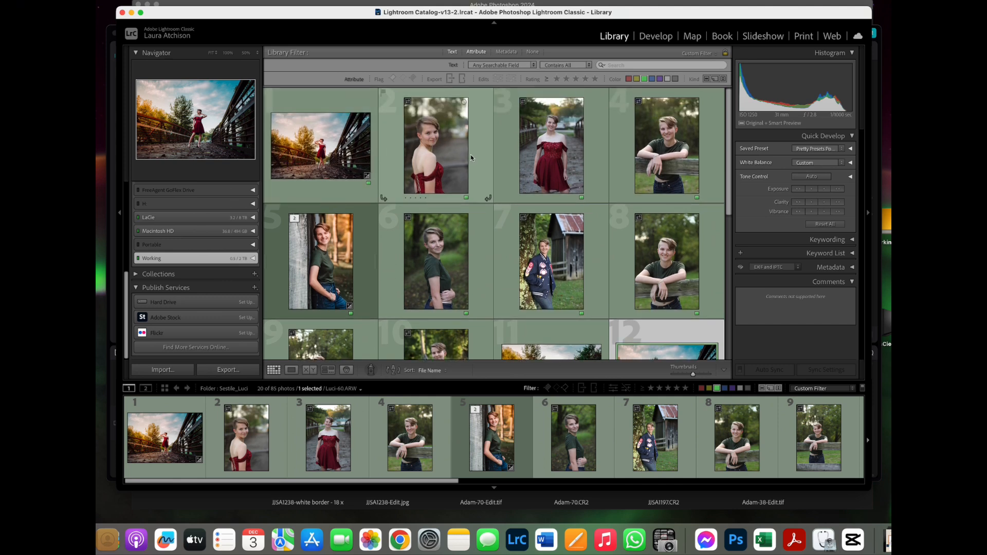
pyautogui.click(325, 107)
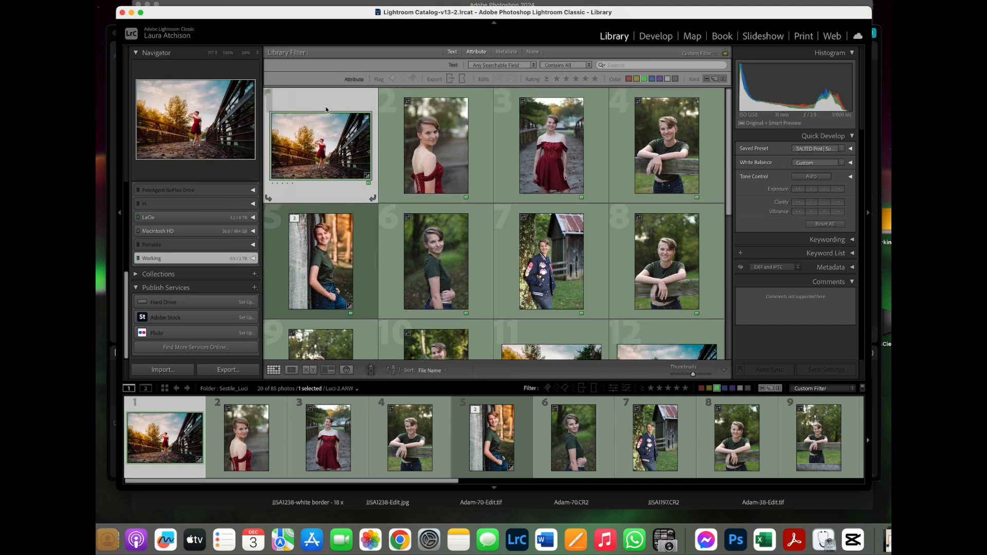
pyautogui.click(482, 162)
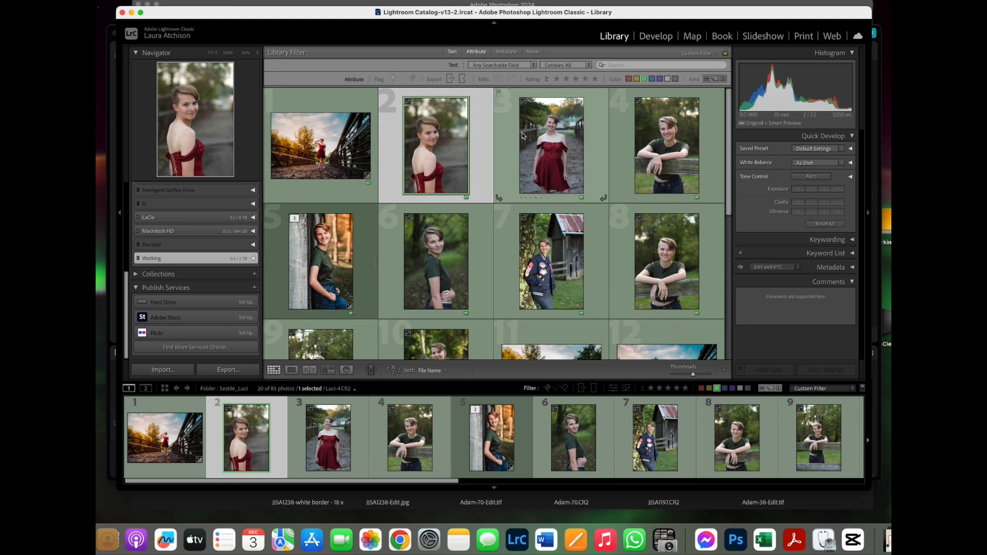
pyautogui.click(657, 36)
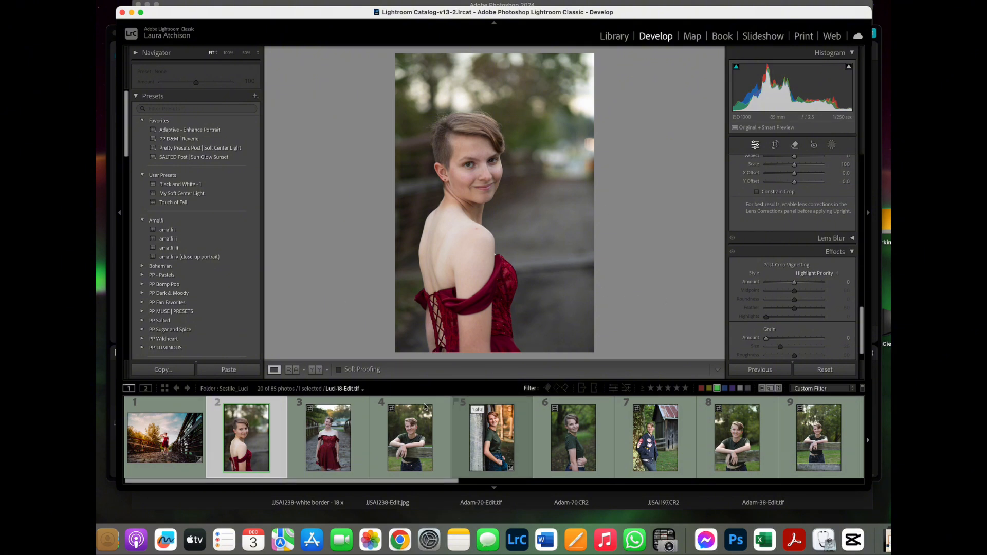
pyautogui.click(164, 437)
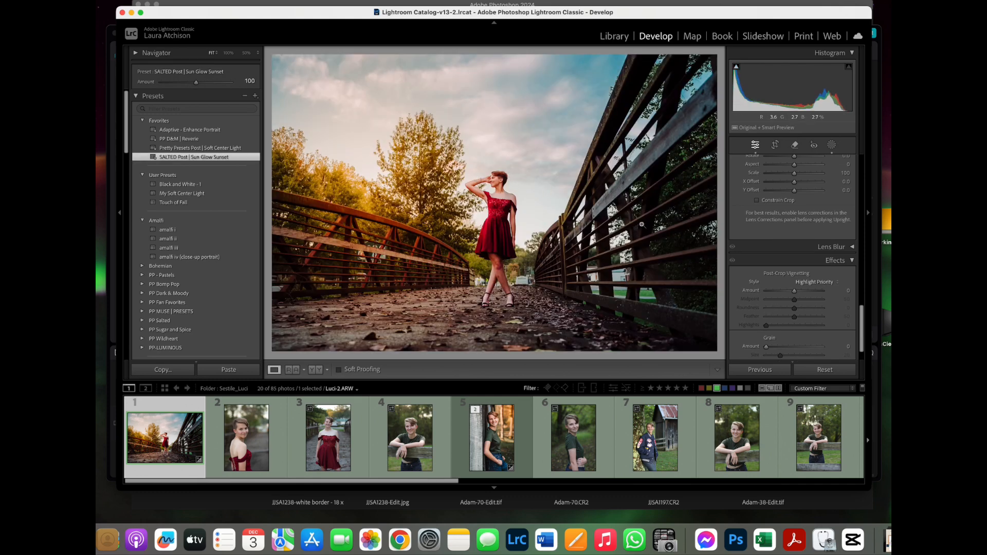
# Switch to the client's ShootProof Favorites page in Chrome and open the large preview of the second favorite, the close-up red-dress portrait.
pyautogui.click(617, 40)
pyautogui.click(489, 136)
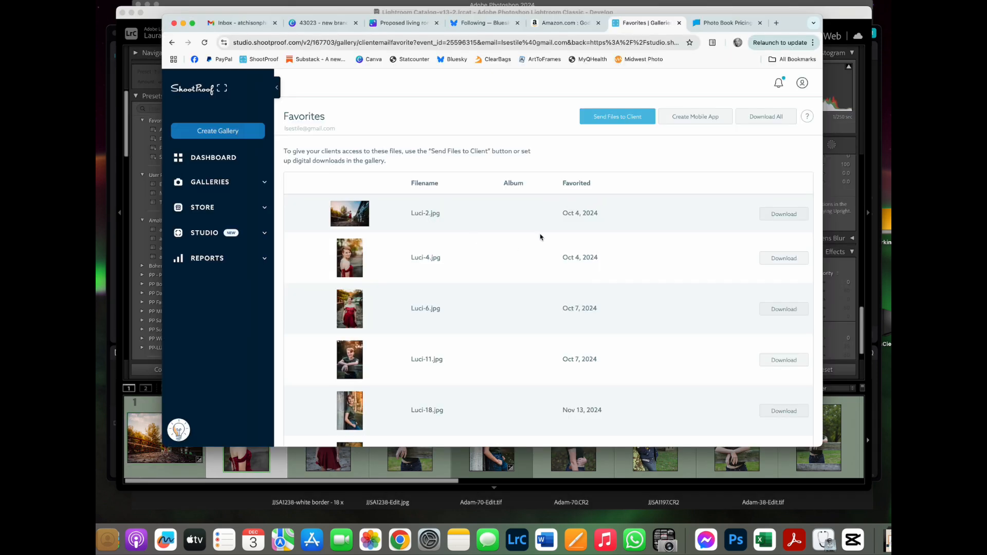
pyautogui.scroll(-1, 392, 204)
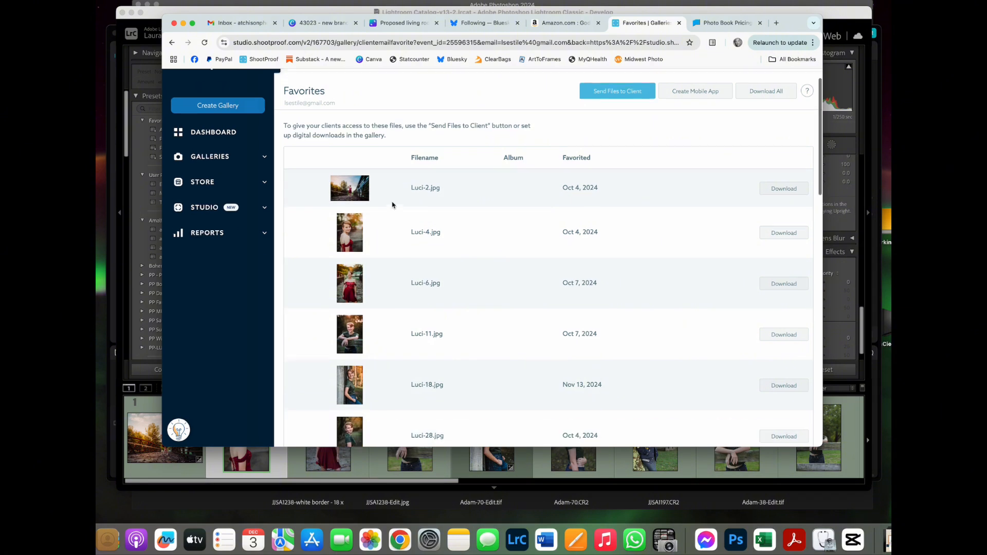
pyautogui.scroll(5, 393, 205)
pyautogui.scroll(-1, 395, 168)
pyautogui.scroll(2, 298, 148)
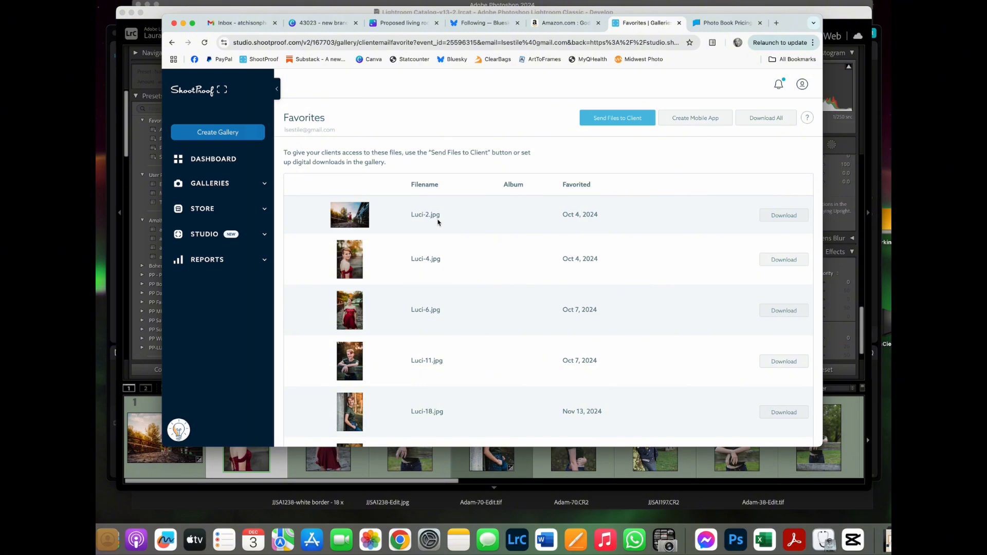
pyautogui.click(356, 266)
pyautogui.click(360, 263)
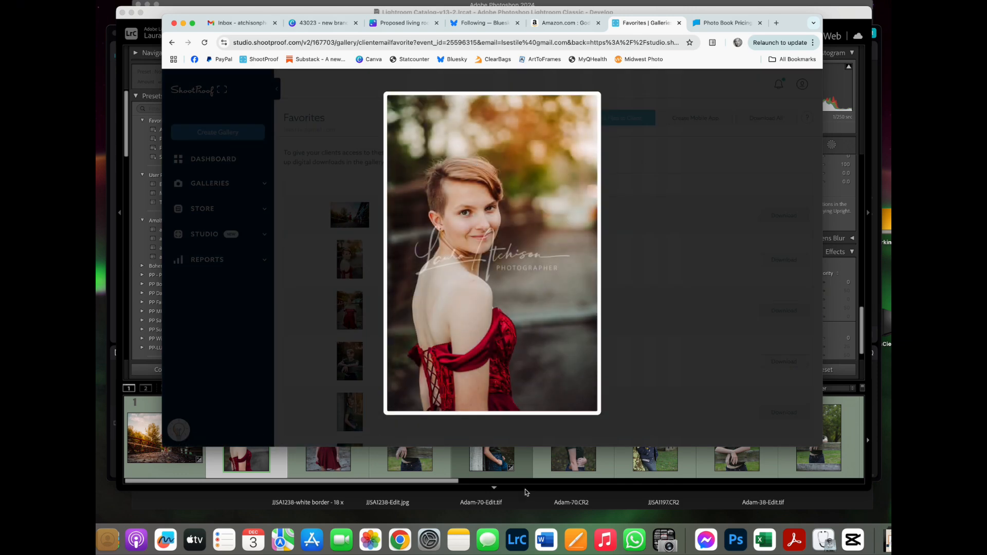
# Switch back to Lightroom Classic and apply the PP D&M | Reverie preset to the close-up red-dress portrait.
pyautogui.click(518, 542)
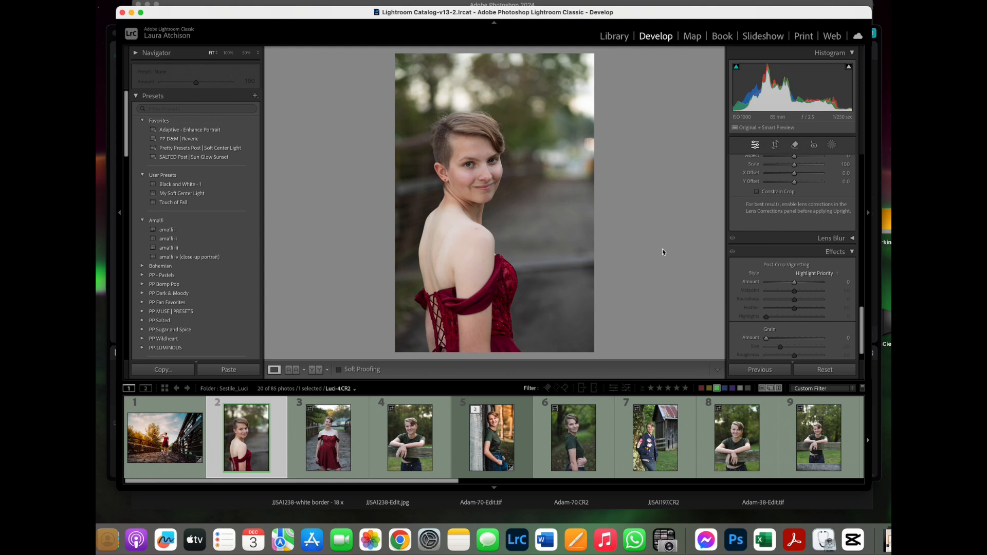
pyautogui.scroll(5, 761, 230)
pyautogui.scroll(10, 761, 226)
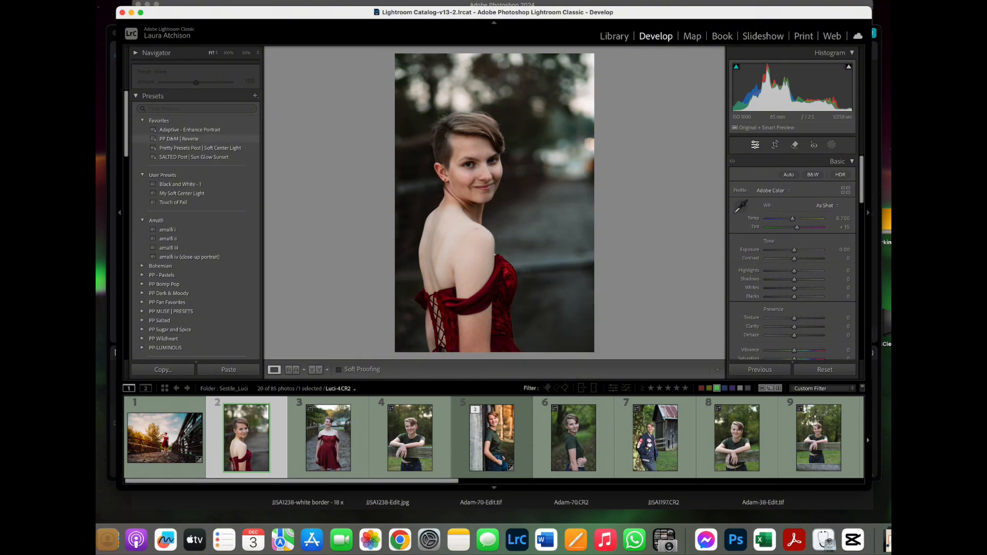
pyautogui.click(194, 140)
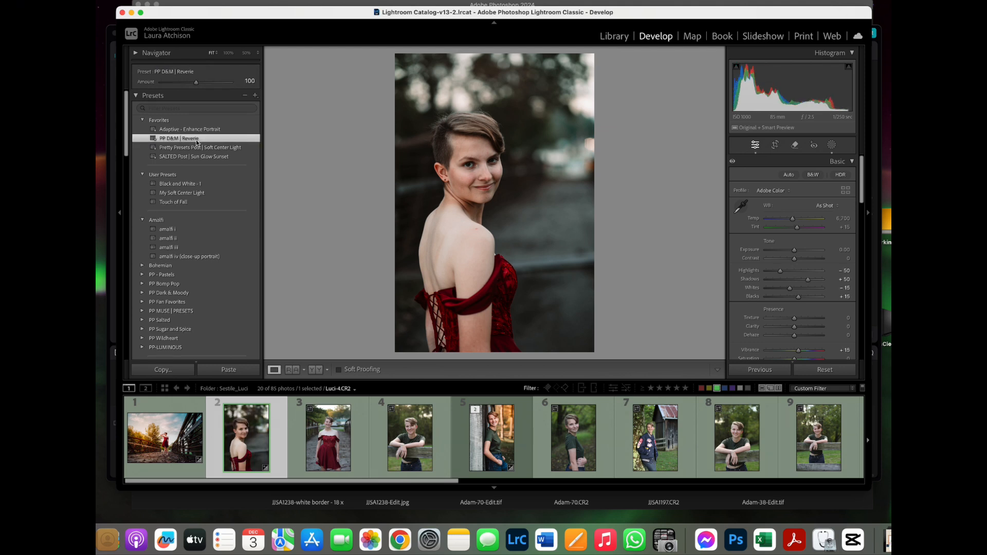
# Set the portrait's Exposure to +0.25, Shadows to +53 and white balance Temp to 7,320.
pyautogui.moveTo(794, 250); pyautogui.dragTo(796, 251)
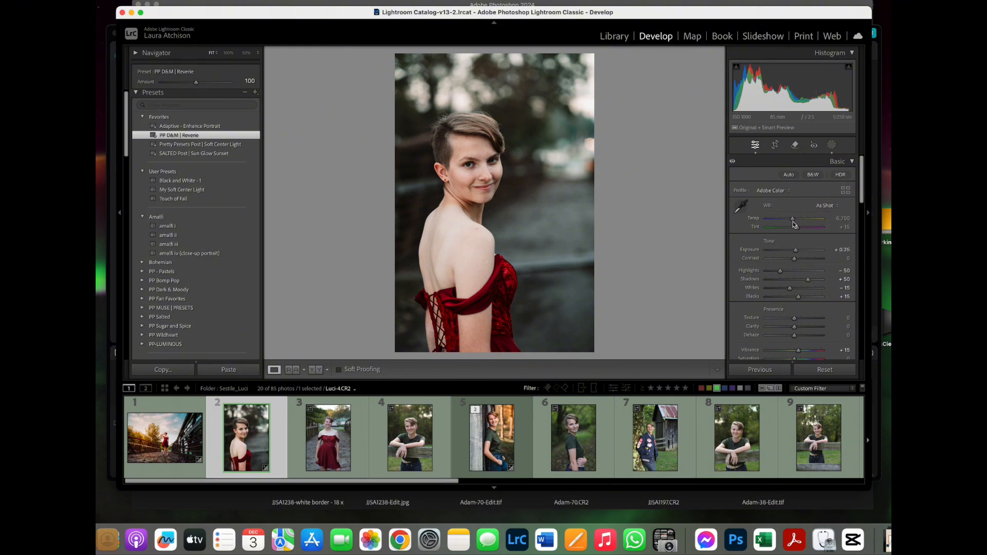
pyautogui.moveTo(808, 280); pyautogui.dragTo(809, 281)
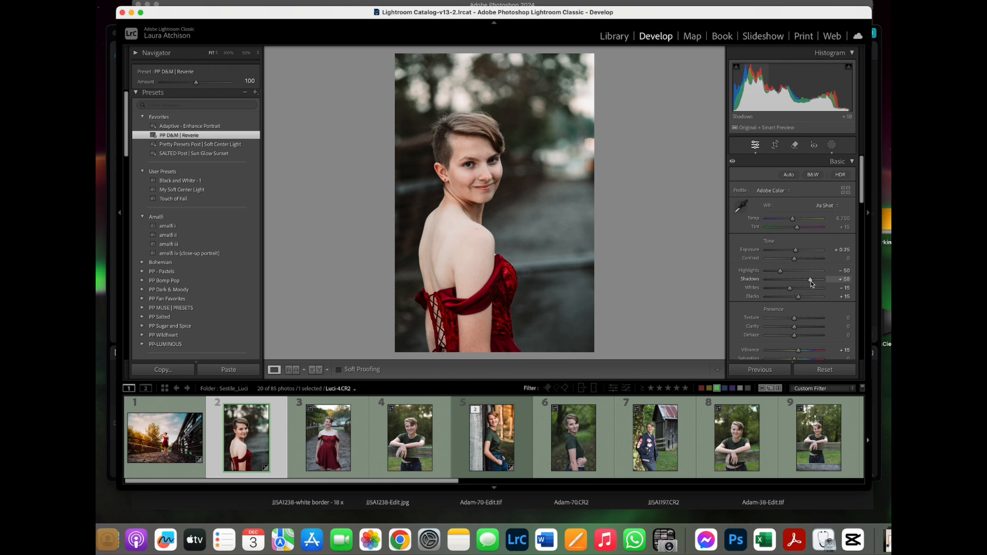
pyautogui.moveTo(793, 221); pyautogui.dragTo(795, 221)
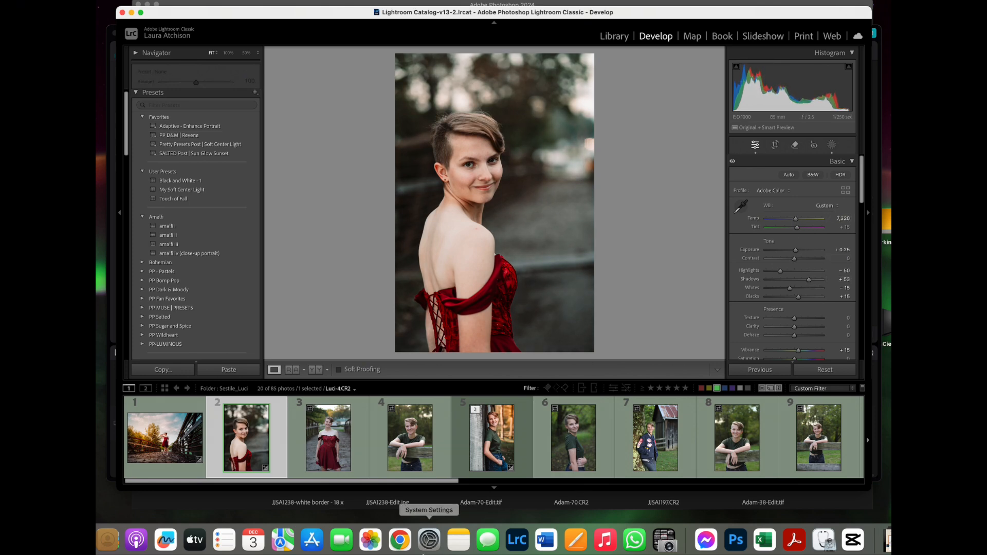
# Check the reference edit in Chrome, and apply the SALTED Post | Sun Glow Sunset preset to the portrait in Lightroom Classic.
pyautogui.click(400, 541)
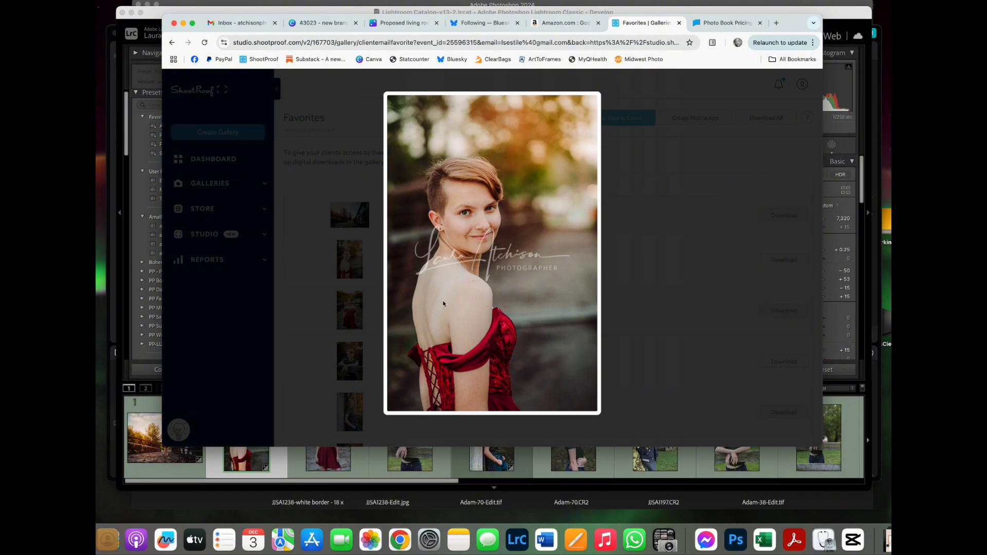
pyautogui.click(515, 541)
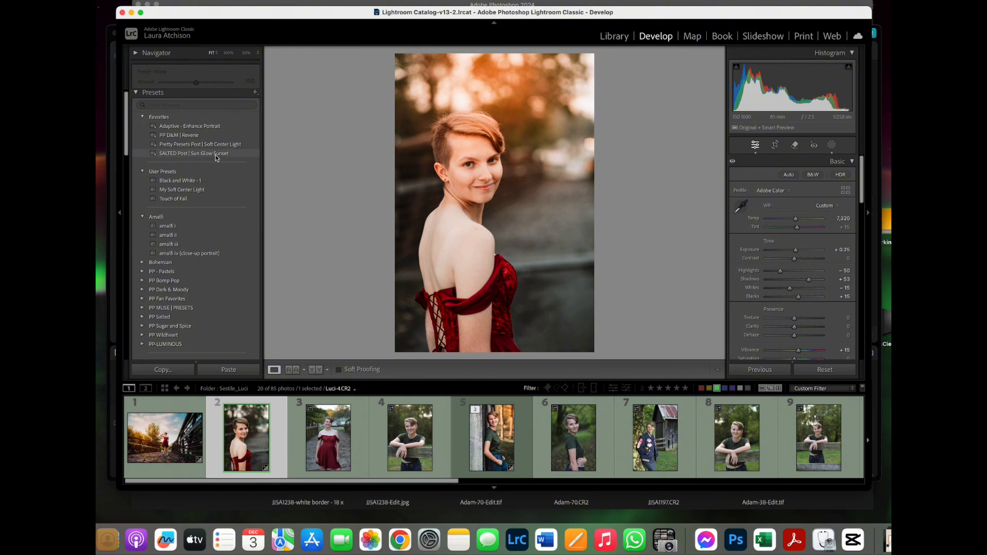
pyautogui.click(216, 154)
# Move the preset's sun-glow mask, Mask 1, from above the head to the upper-right background of the portrait and close masking.
pyautogui.click(831, 145)
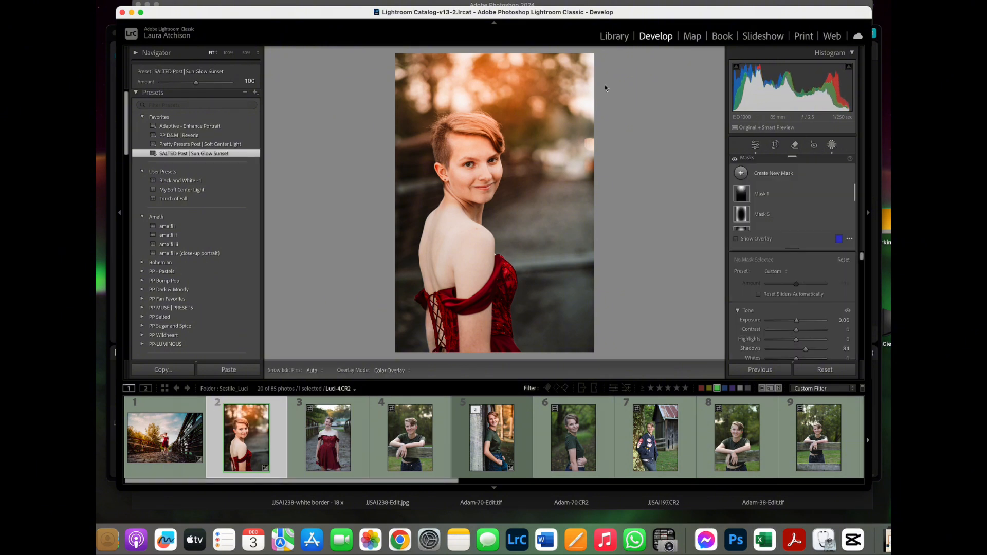
pyautogui.click(496, 70)
pyautogui.moveTo(498, 68); pyautogui.dragTo(572, 88)
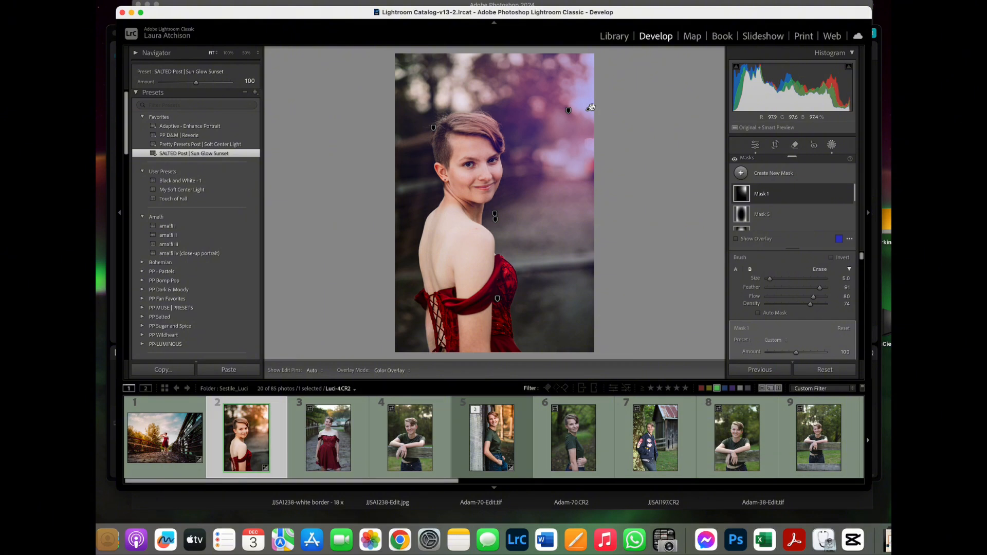
pyautogui.click(830, 146)
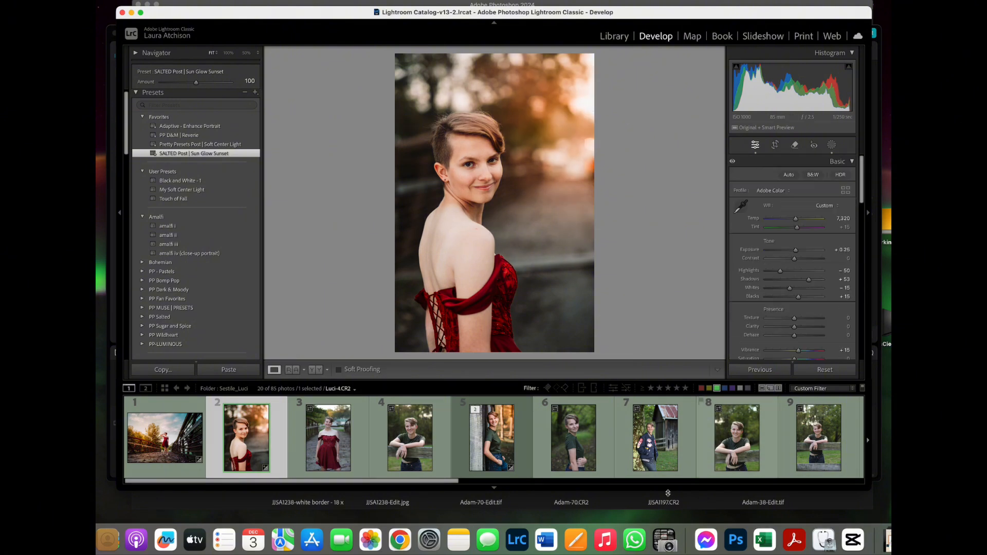
# Compare with the reference edit in Chrome again, and warm the portrait's white balance Temp slightly in Lightroom Classic.
pyautogui.click(400, 540)
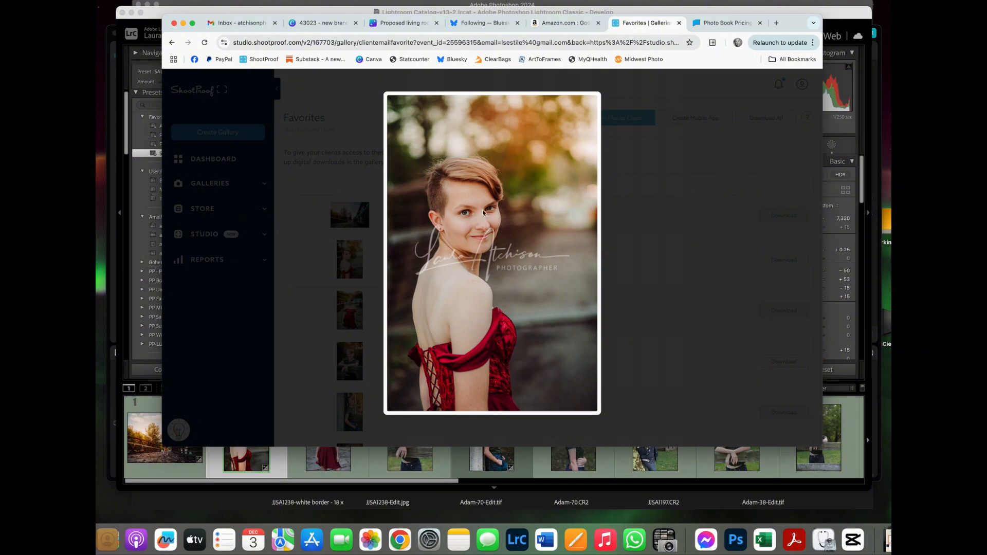
pyautogui.click(523, 549)
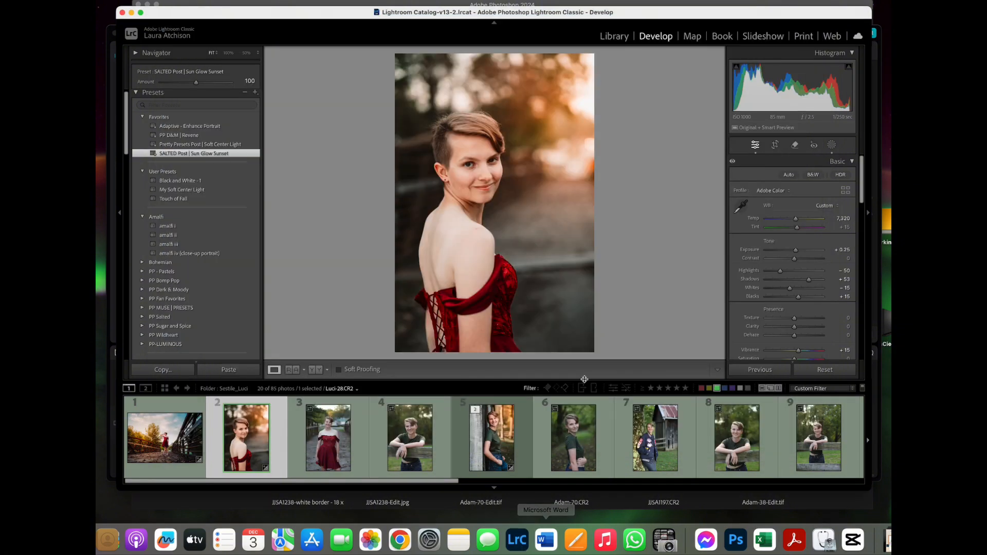
pyautogui.moveTo(795, 221); pyautogui.dragTo(797, 220)
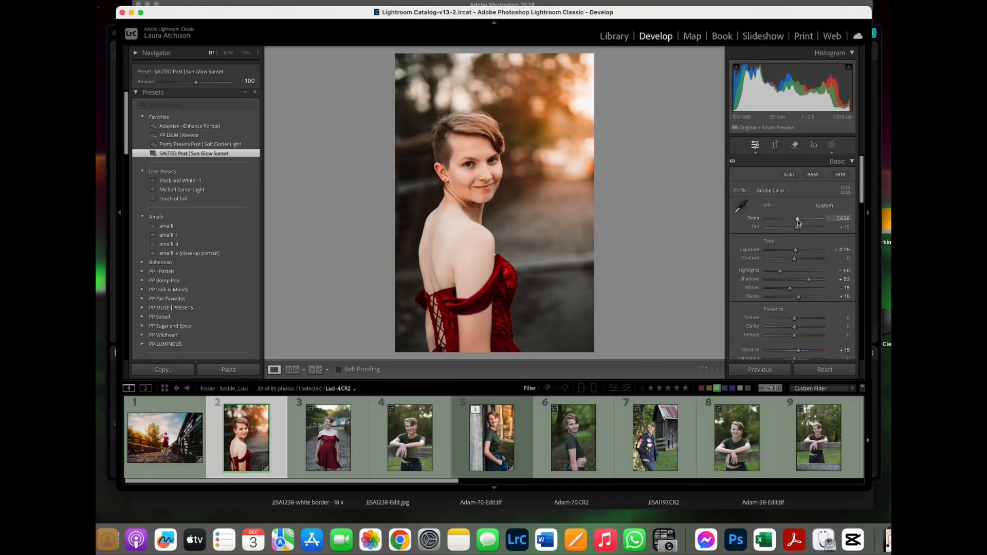
# Raise the Green hue in the HSL color mixer and set the Green luminance to -12.
pyautogui.moveTo(861, 178); pyautogui.dragTo(859, 266)
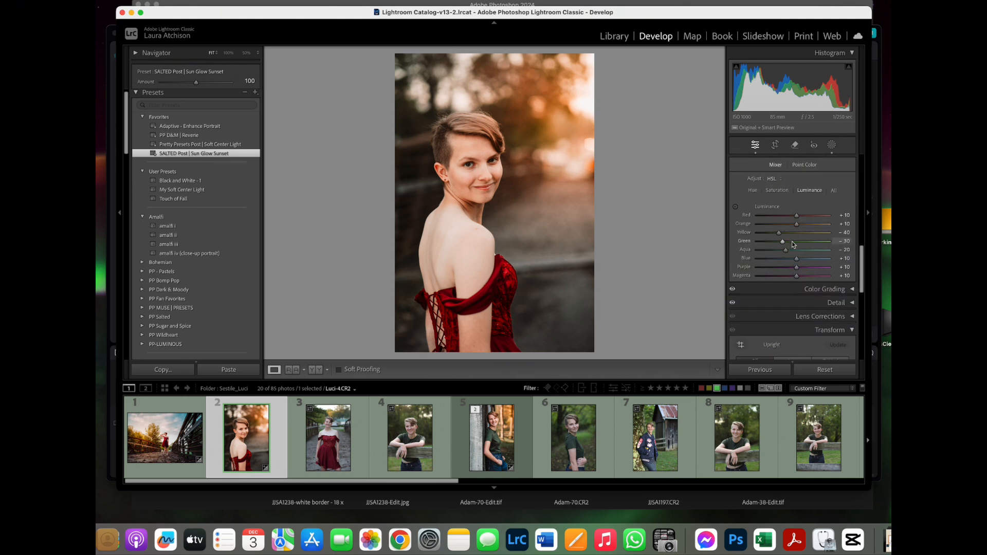
pyautogui.click(752, 190)
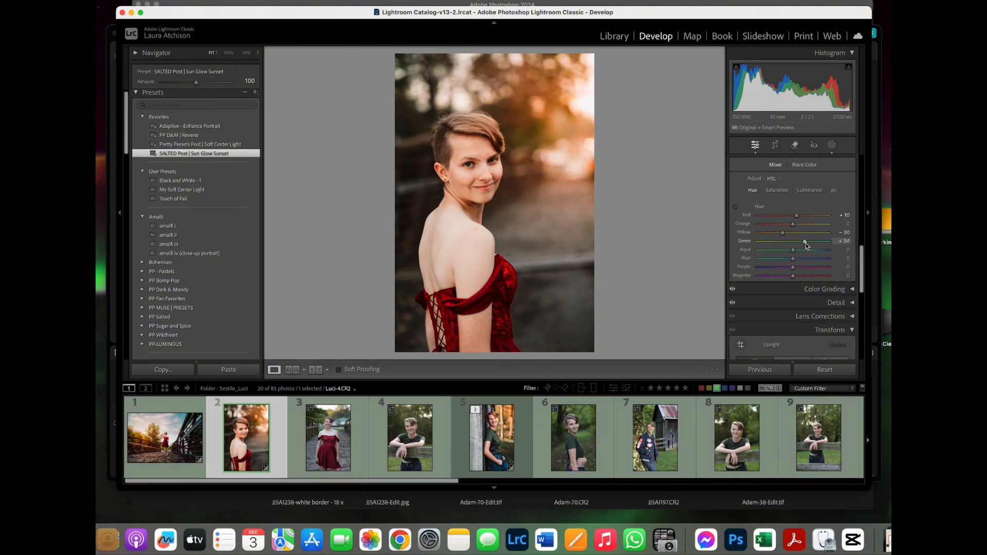
pyautogui.moveTo(809, 242); pyautogui.dragTo(810, 242)
pyautogui.click(780, 192)
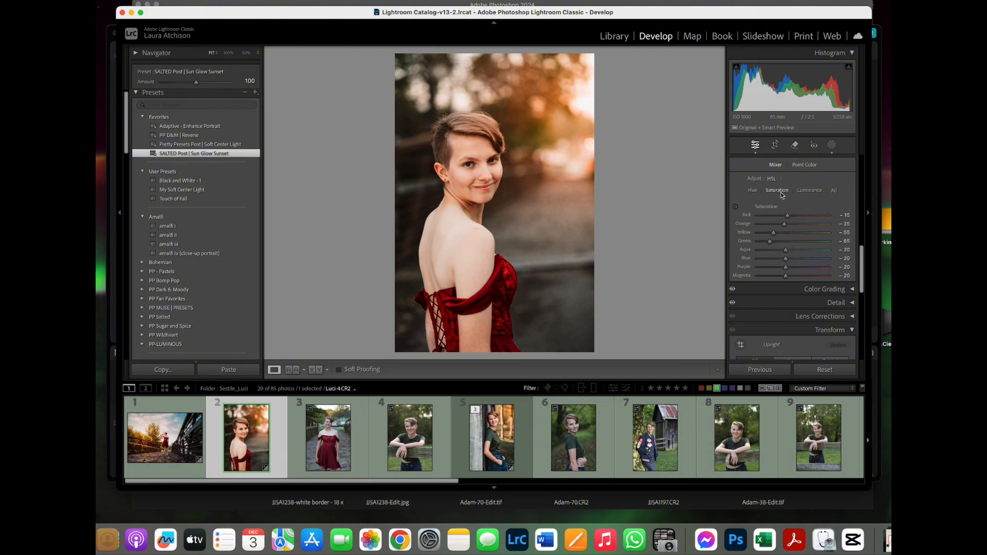
pyautogui.click(802, 191)
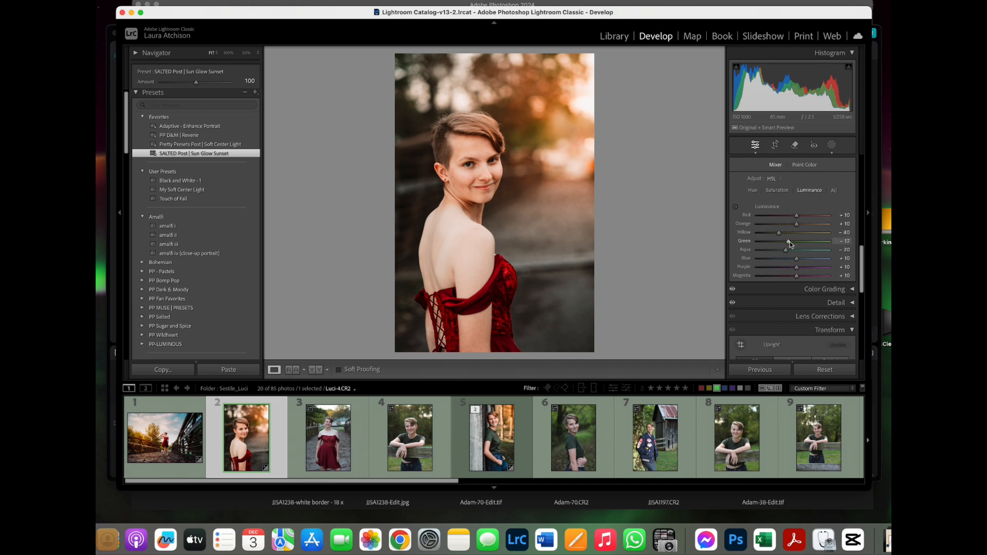
# Adjust the portrait's HSL mixer against the reference edit in Chrome: Yellow luminance -44, a brighter Green luminance, and Green saturation -13.
pyautogui.moveTo(791, 242); pyautogui.dragTo(794, 244)
pyautogui.click(408, 543)
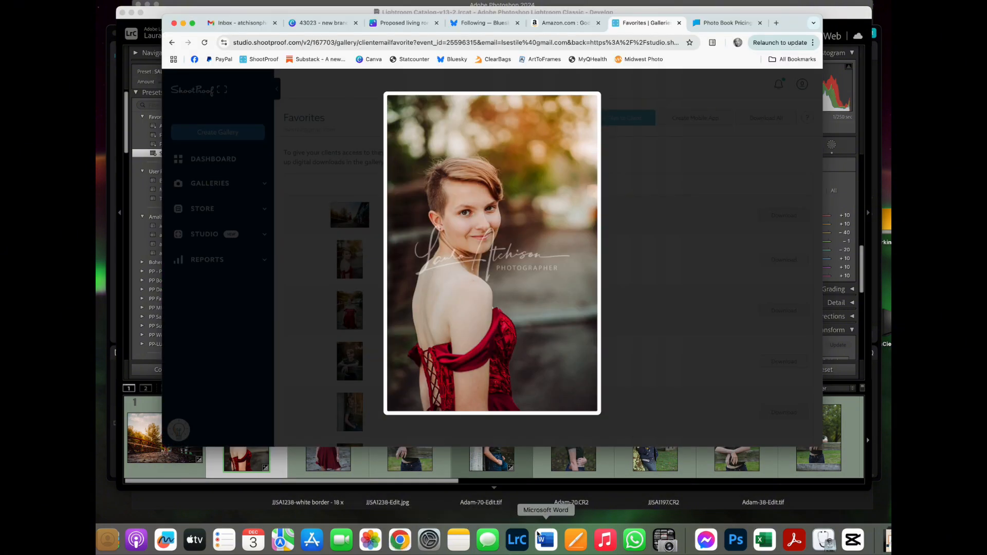
pyautogui.click(517, 540)
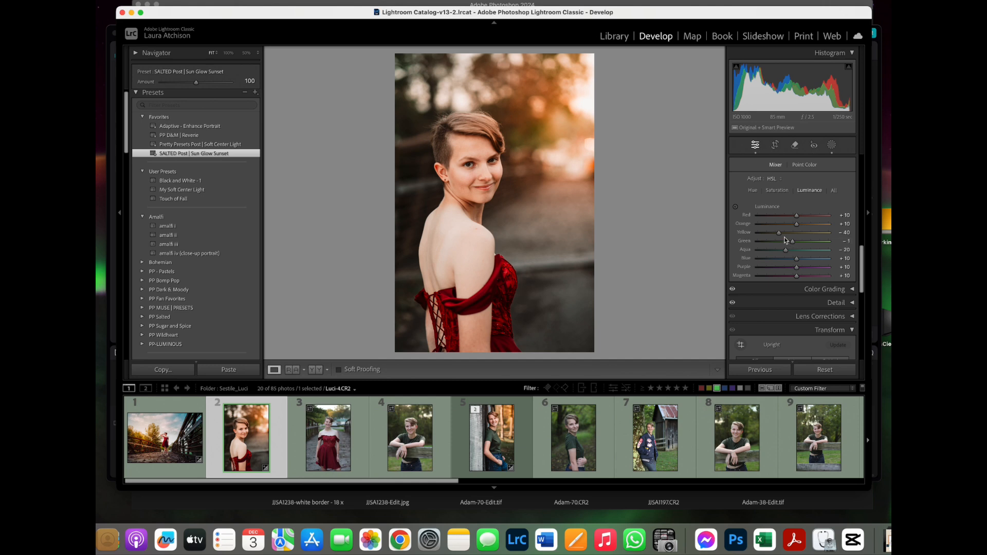
pyautogui.moveTo(779, 233); pyautogui.dragTo(810, 243)
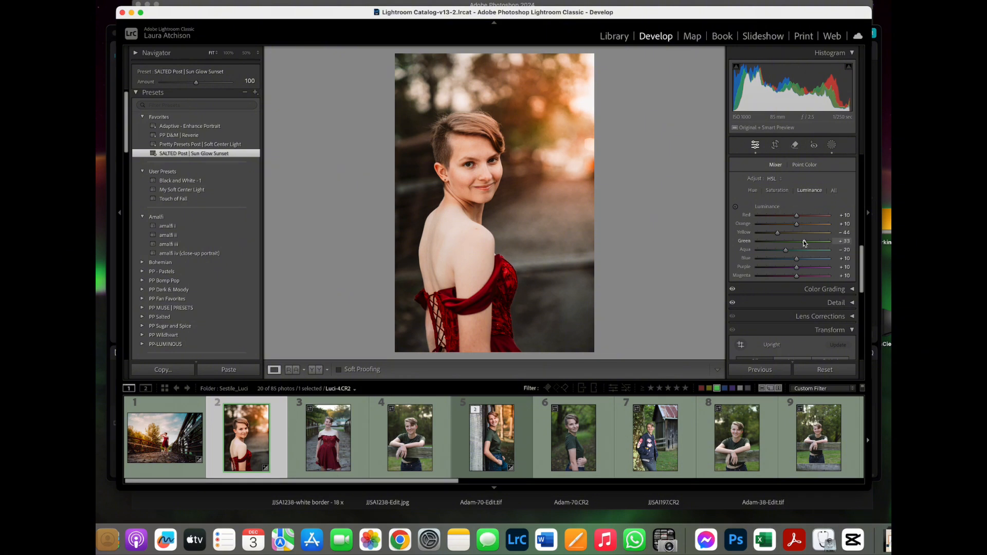
pyautogui.click(780, 190)
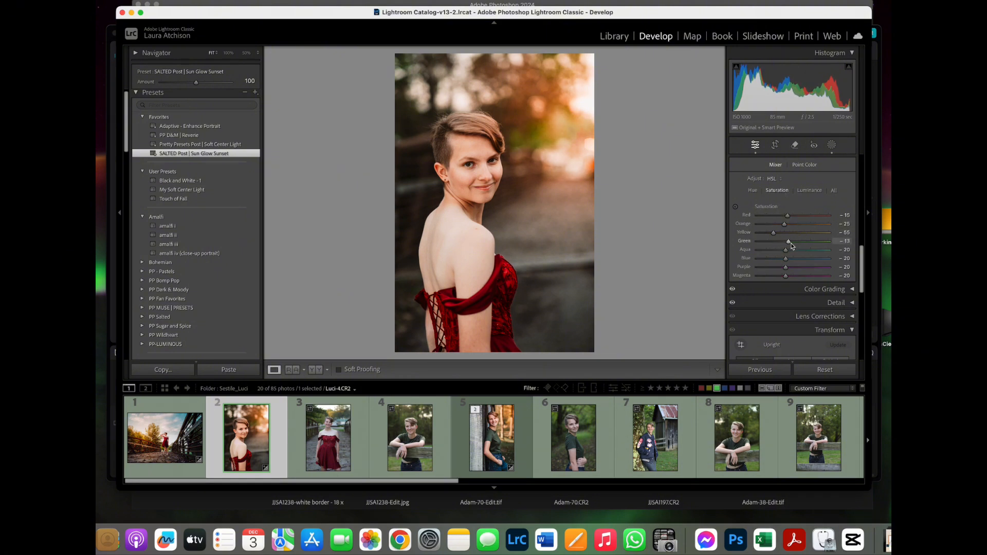
# Raise the portrait's Shadows to +79, and compare the result with the reference edit in Chrome before returning to Lightroom Classic.
pyautogui.moveTo(862, 250); pyautogui.dragTo(856, 156)
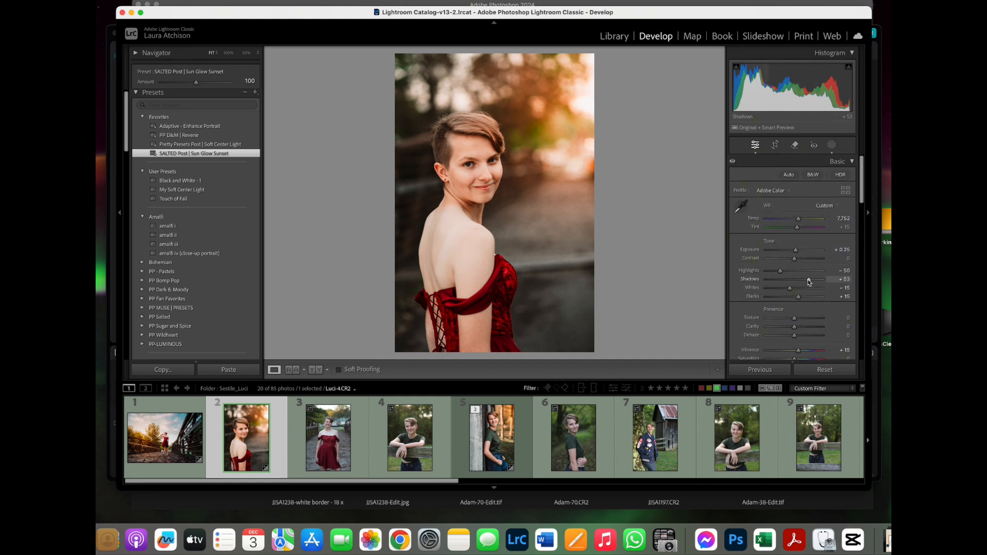
pyautogui.moveTo(808, 281); pyautogui.dragTo(817, 281)
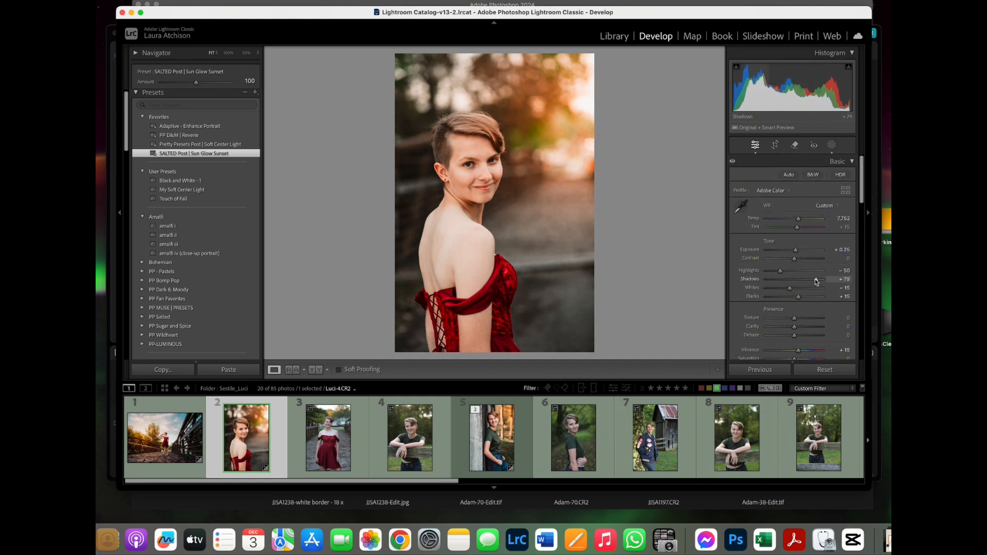
pyautogui.click(400, 541)
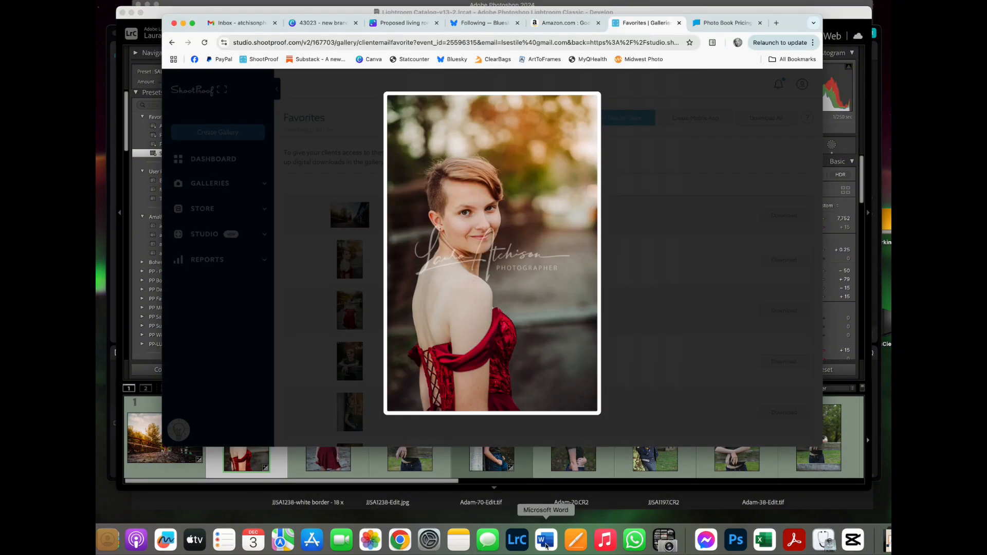
pyautogui.click(518, 540)
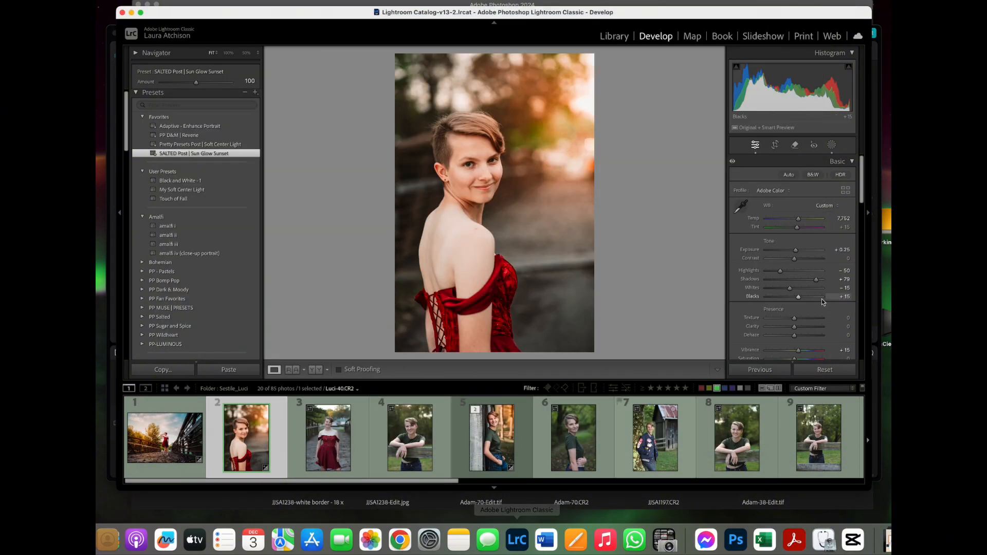
# Set the post-crop vignetting Amount to -14 and fine-tune the portrait's Shadows to +76.
pyautogui.scroll(-5, 844, 216)
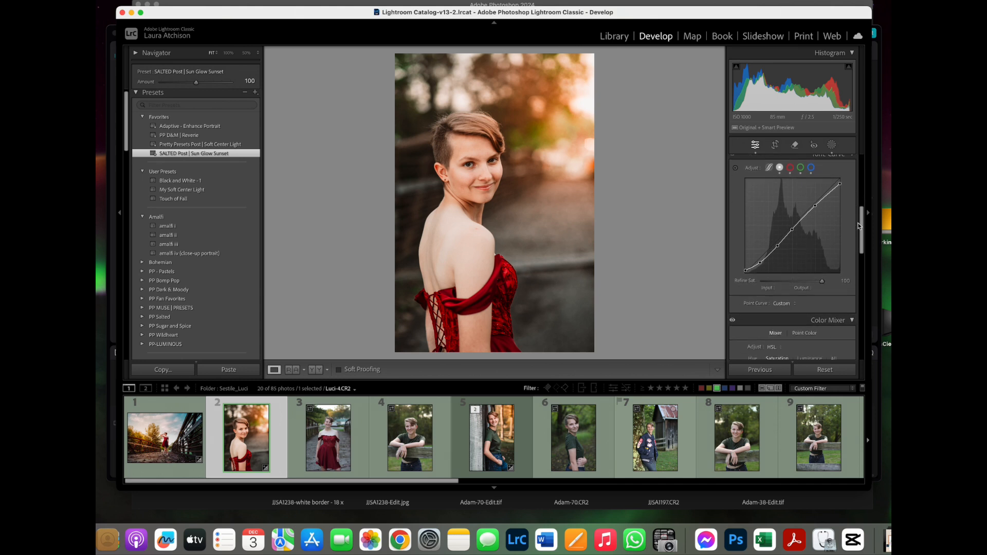
pyautogui.scroll(4, 823, 252)
pyautogui.moveTo(818, 257); pyautogui.dragTo(789, 264)
pyautogui.scroll(-15, 843, 206)
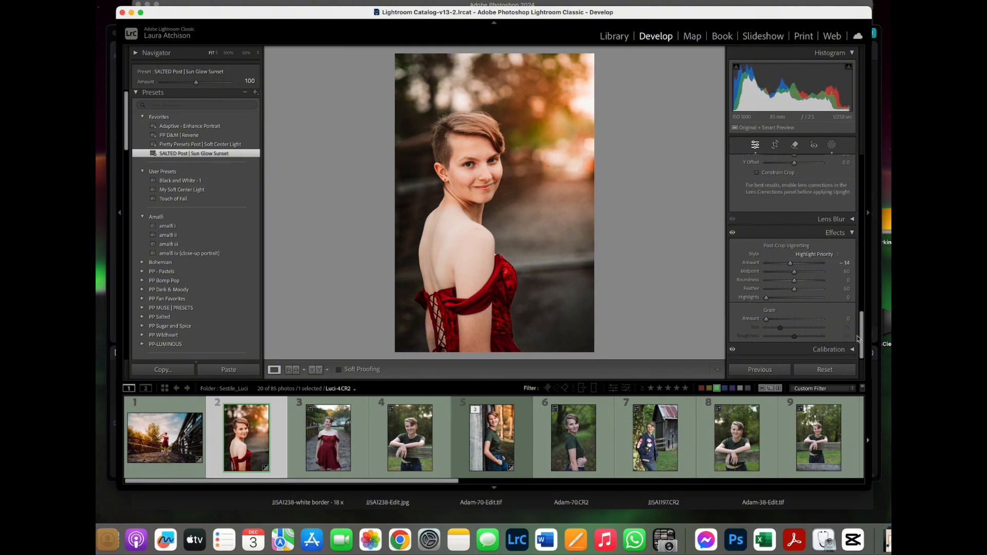
pyautogui.moveTo(859, 328); pyautogui.dragTo(860, 173)
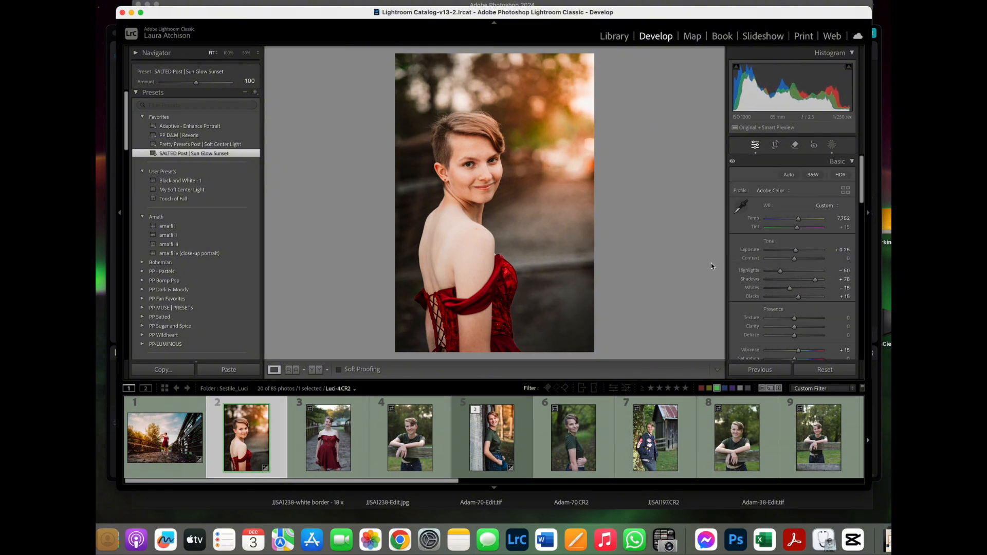
# Warm the white balance Temp to 8,827, checking the reference edit in Chrome before and after the change.
pyautogui.click(400, 540)
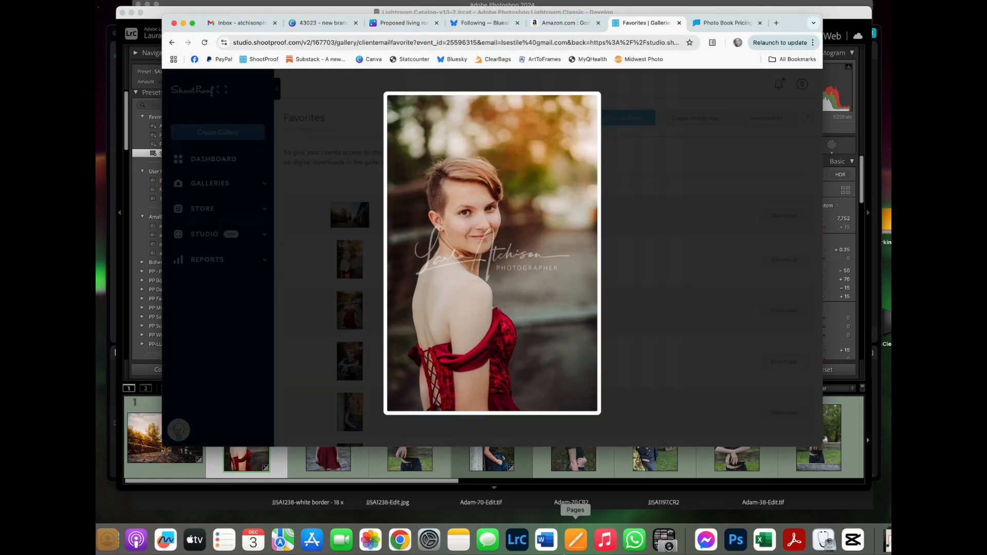
pyautogui.click(517, 544)
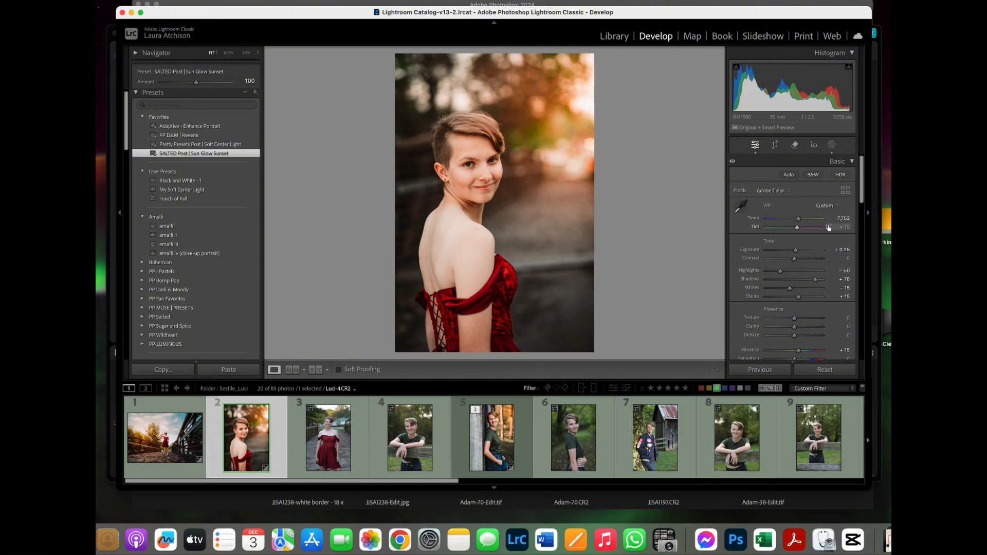
pyautogui.moveTo(798, 219); pyautogui.dragTo(803, 219)
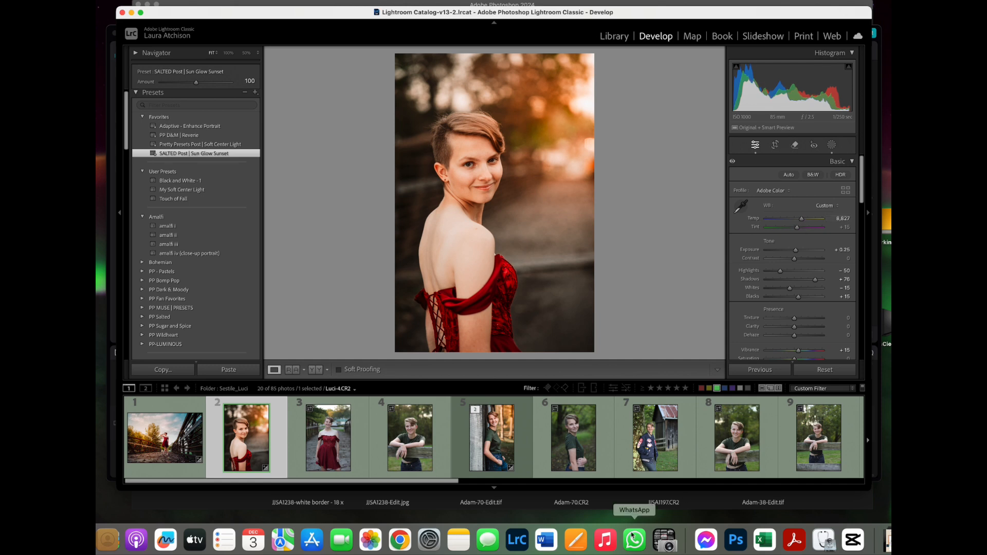
pyautogui.click(400, 540)
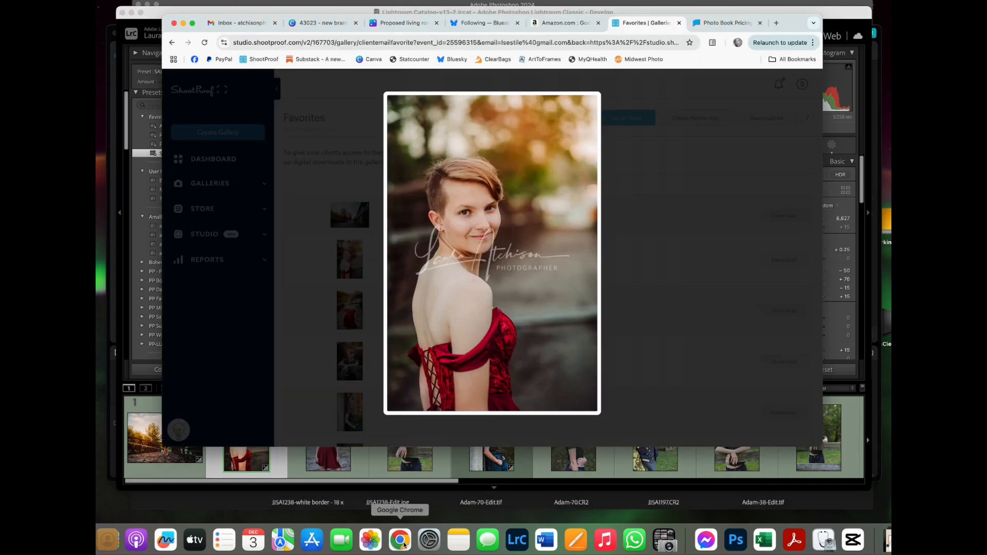
pyautogui.click(517, 544)
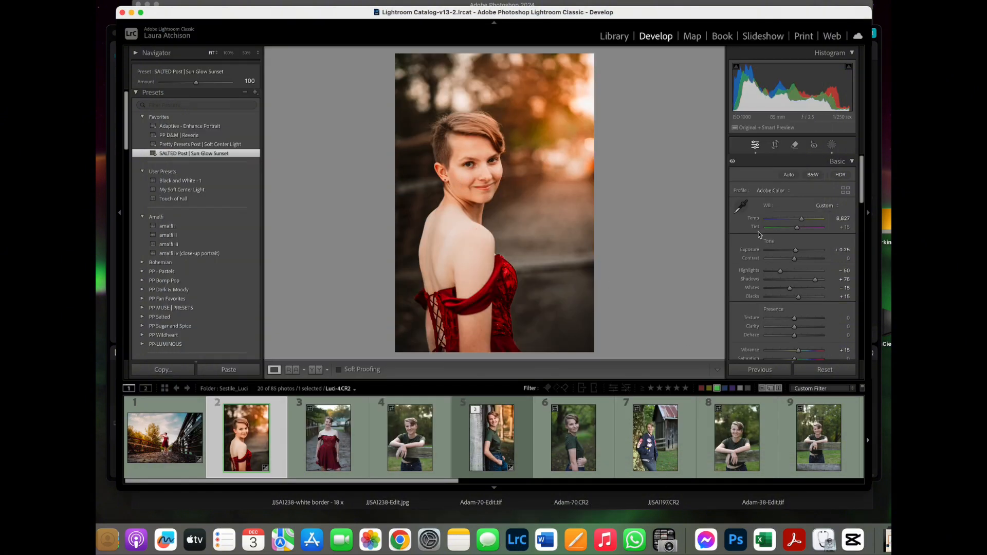
# Create a new brush mask with the a_dodge & clarity preset and paint it over the subject's face with edit pins hidden.
pyautogui.press('k')
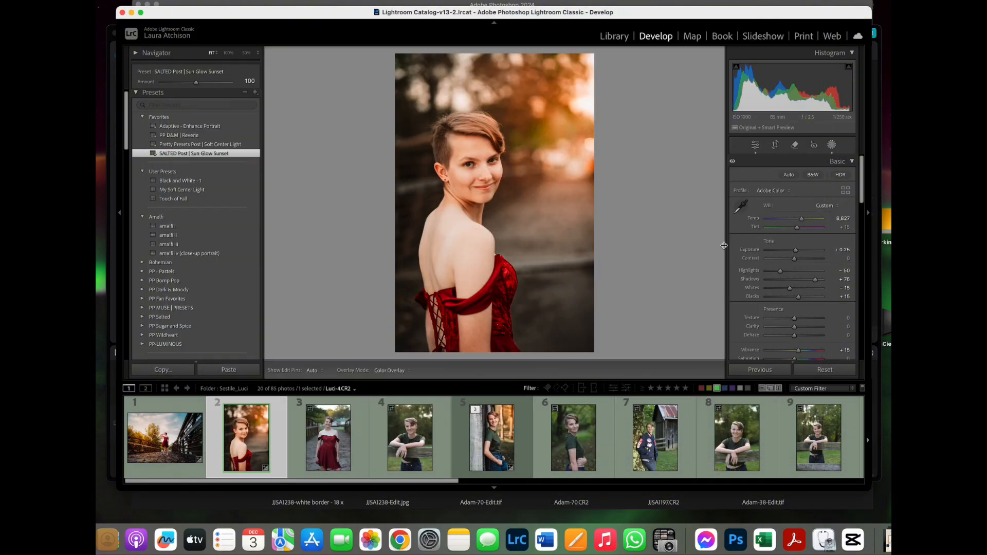
pyautogui.scroll(-3, 787, 271)
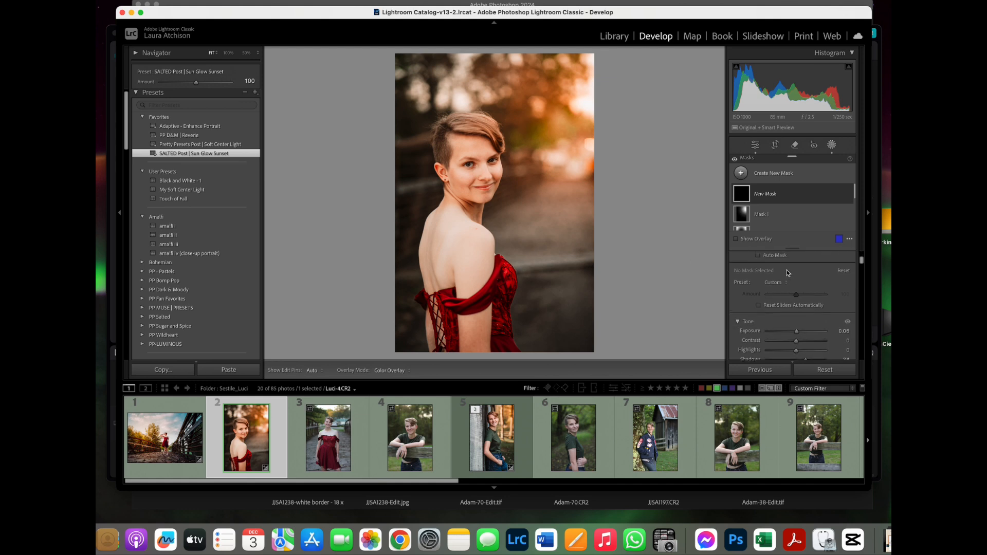
pyautogui.click(784, 273)
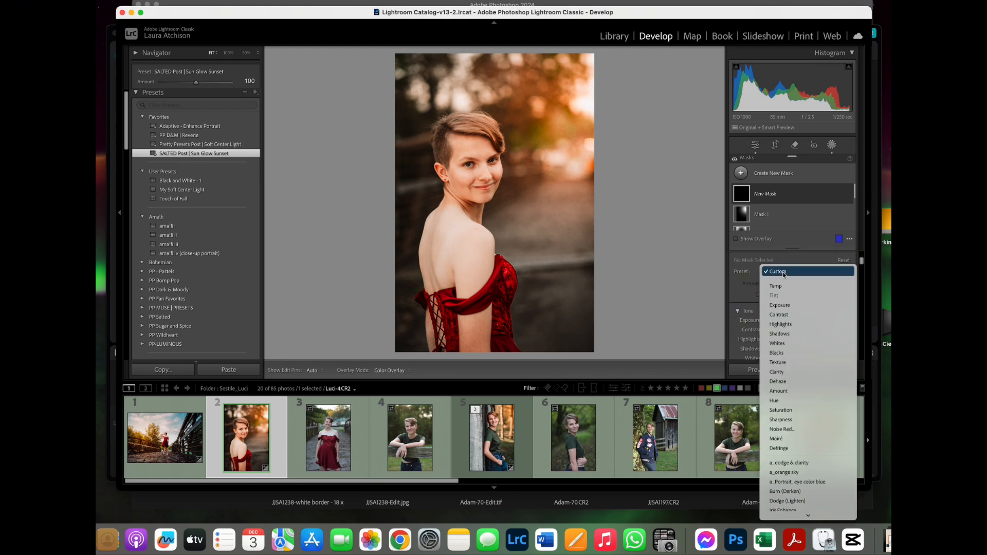
pyautogui.scroll(-5, 795, 368)
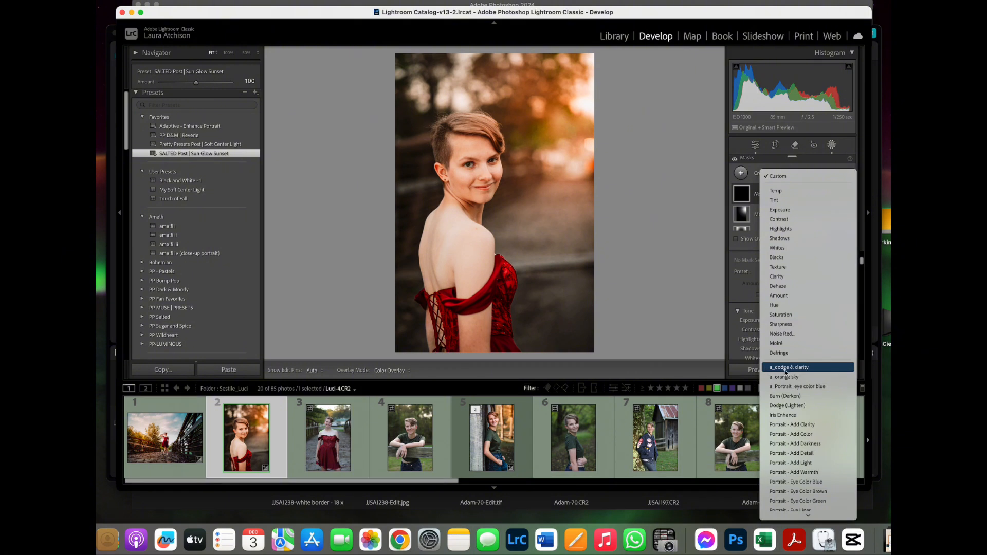
pyautogui.click(795, 368)
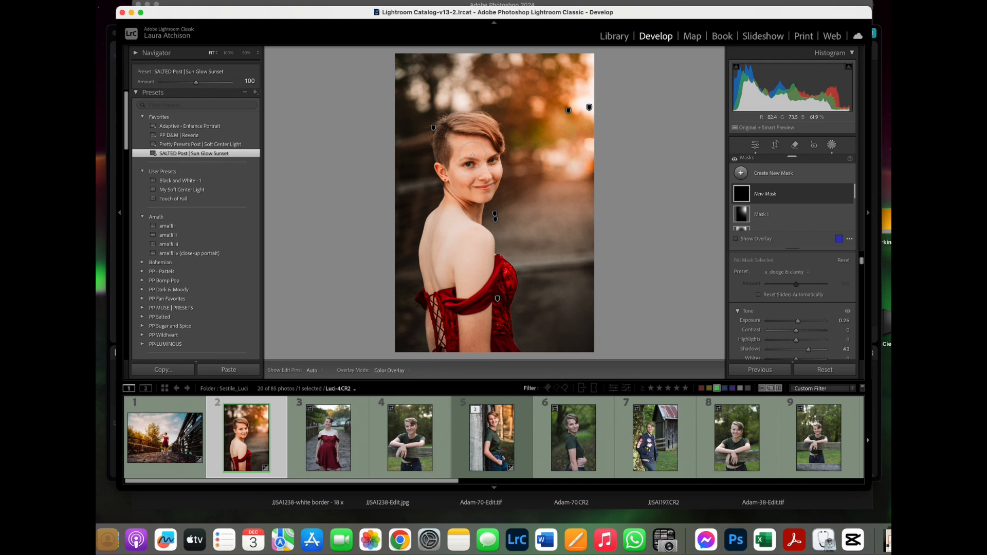
pyautogui.press('h')
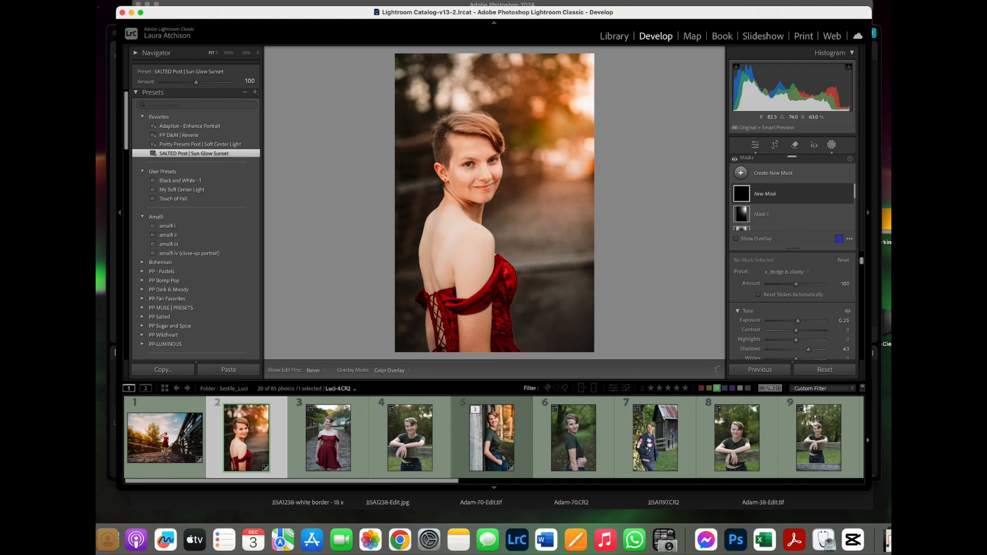
pyautogui.moveTo(463, 203); pyautogui.dragTo(464, 199)
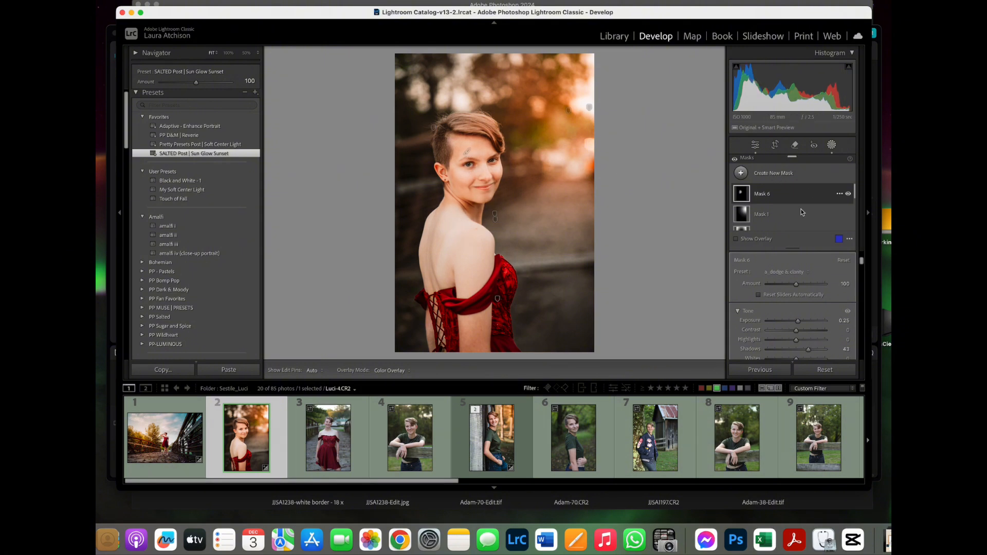
# Inspect the face mask's coverage with the overlay, compare the face with Mask 6 off and on, and close masking.
pyautogui.click(736, 240)
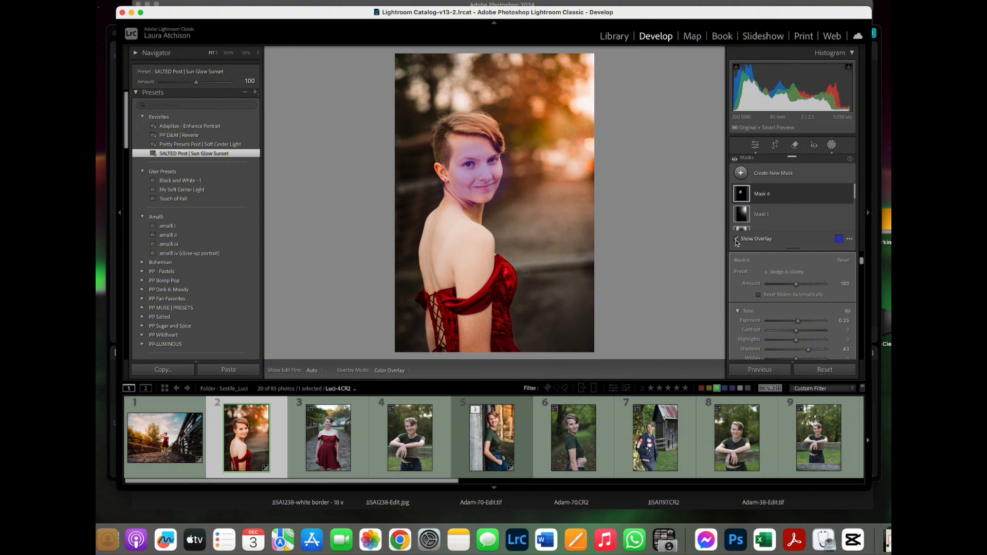
pyautogui.click(736, 239)
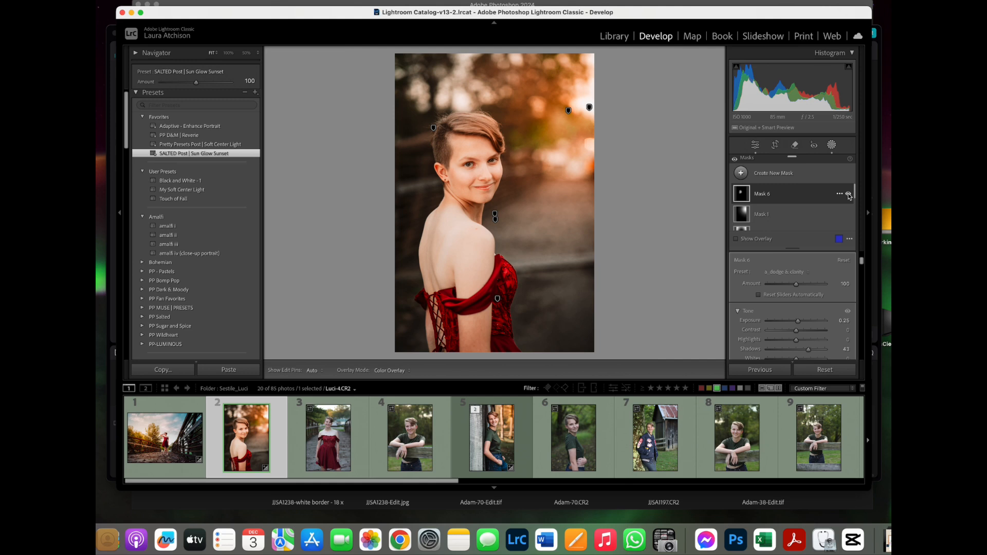
pyautogui.click(848, 195)
pyautogui.click(848, 195)
pyautogui.click(833, 145)
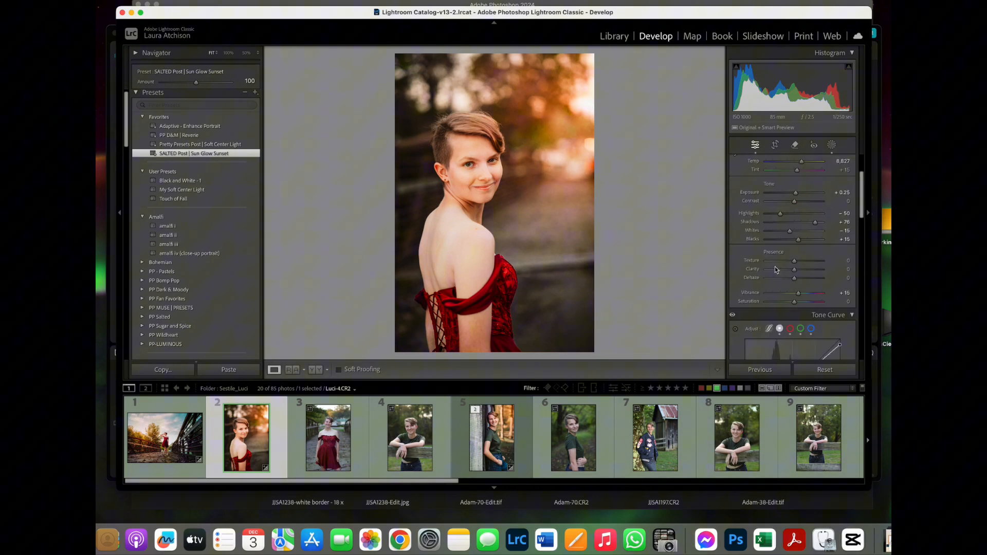
# Compare with the reference edit in Chrome, set the portrait's Exposure to +0.30 in Lightroom Classic, and inspect the face up close.
pyautogui.click(400, 540)
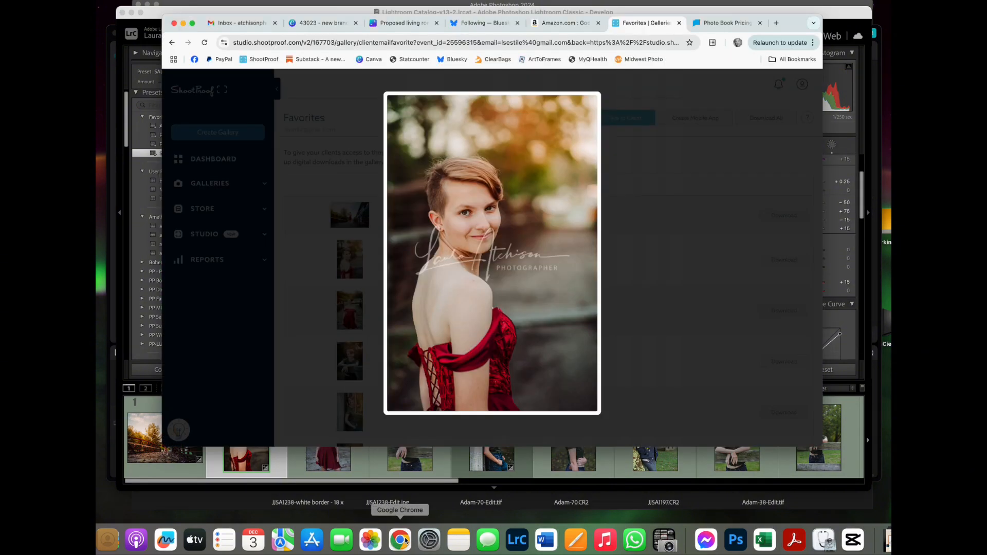
pyautogui.click(517, 540)
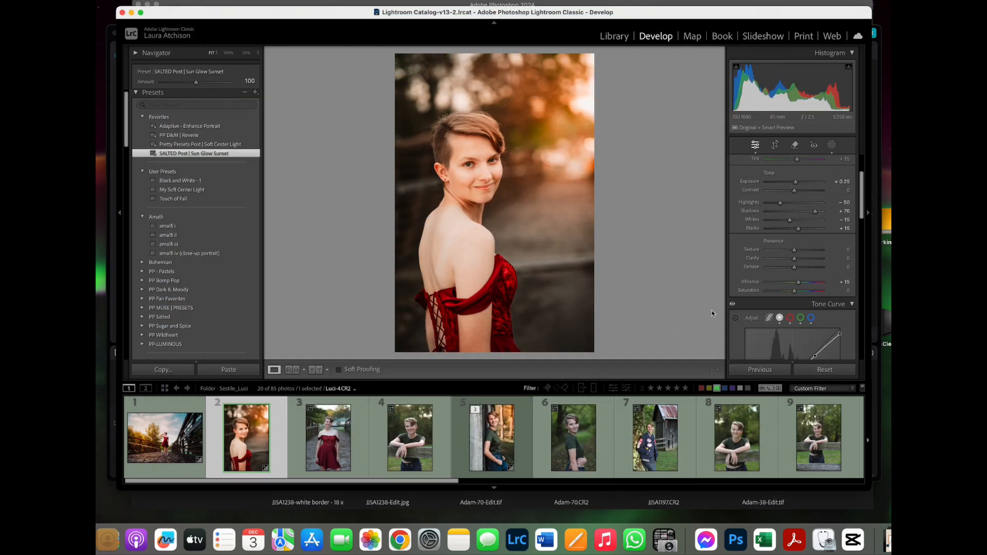
pyautogui.moveTo(795, 182); pyautogui.dragTo(796, 182)
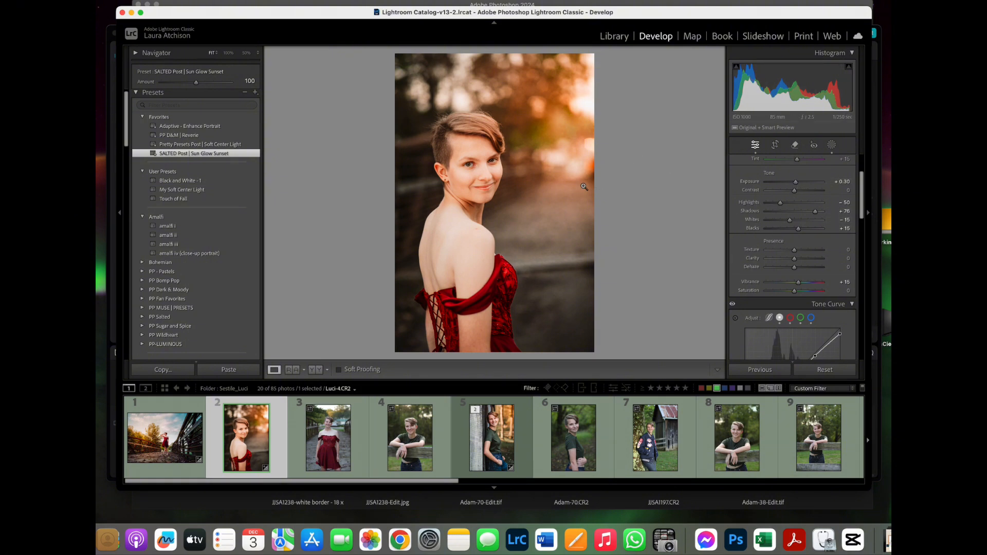
pyautogui.click(475, 174)
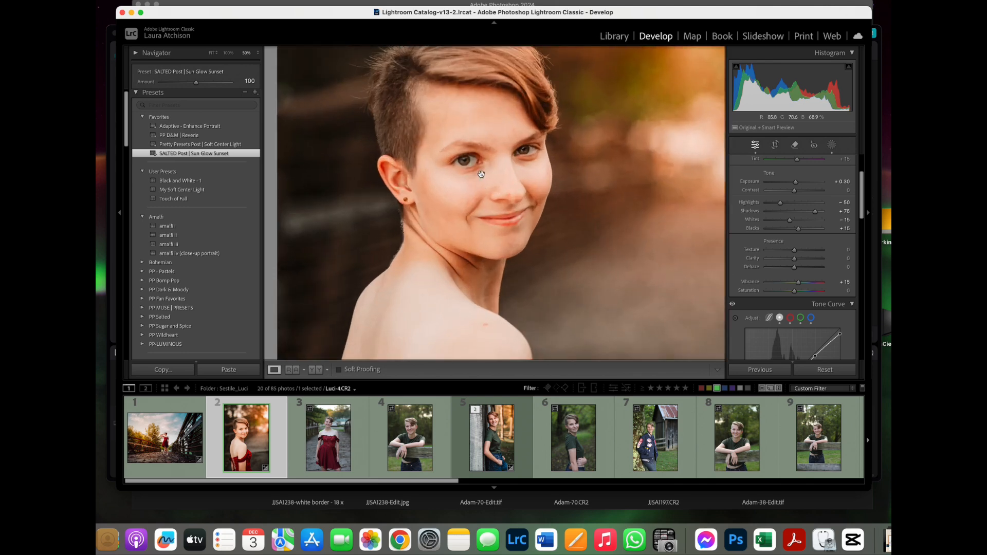
pyautogui.click(471, 165)
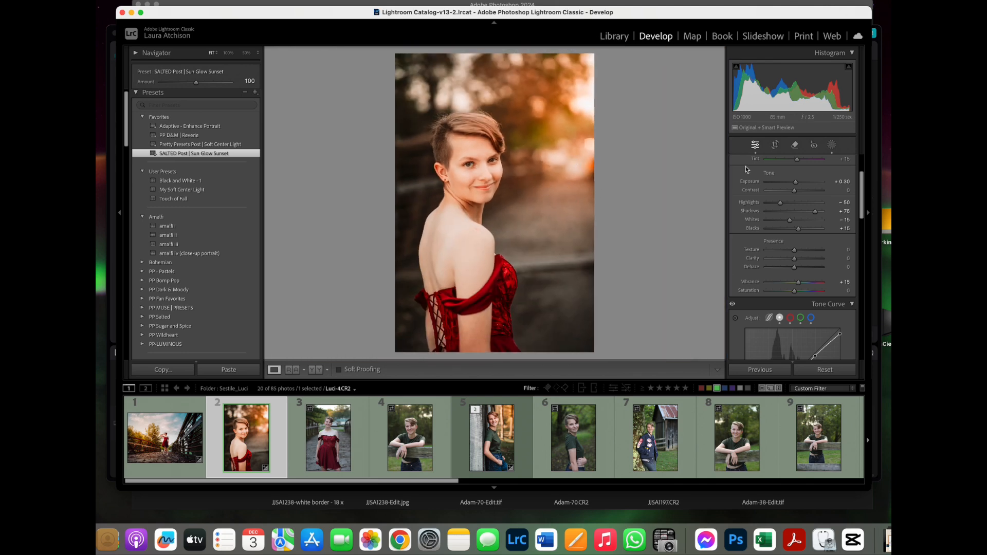
# Open the edited portrait in Adobe Photoshop 2024, view it there, and return to Lightroom Classic.
pyautogui.rightClick(592, 178)
pyautogui.moveTo(668, 264)
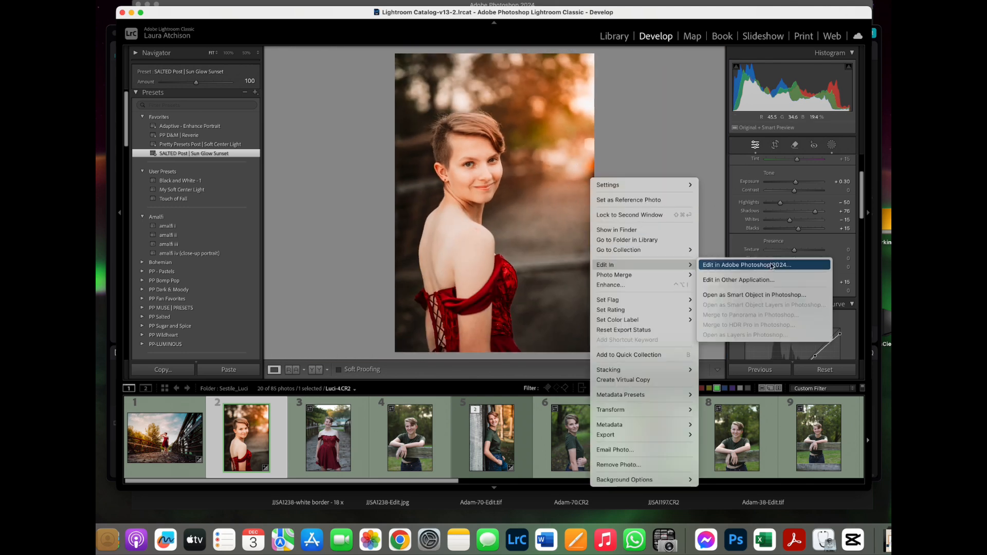
pyautogui.click(769, 265)
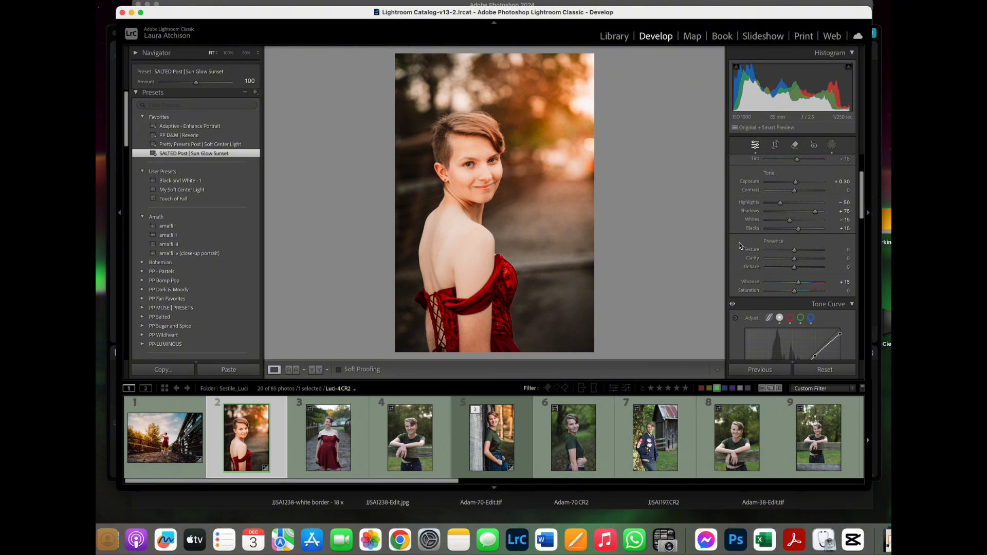
pyautogui.click(740, 550)
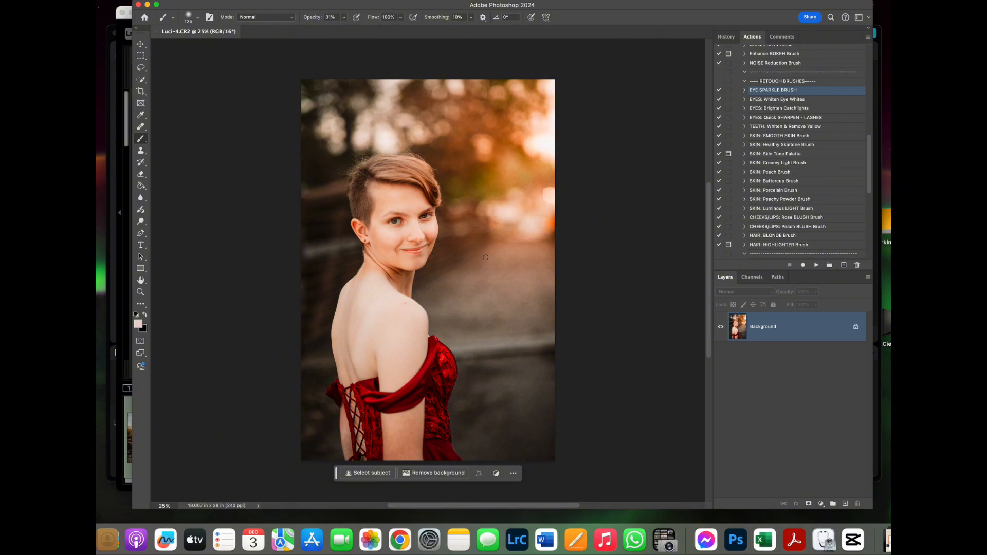
pyautogui.click(517, 540)
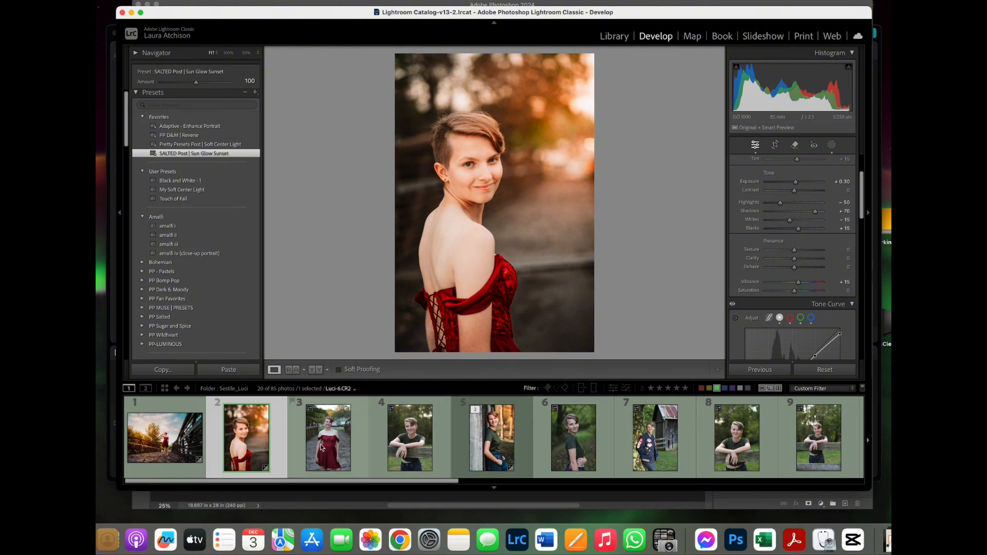
# Select the front-facing red-dress photo on the bridge and apply the previous portrait's develop settings to it.
pyautogui.click(351, 438)
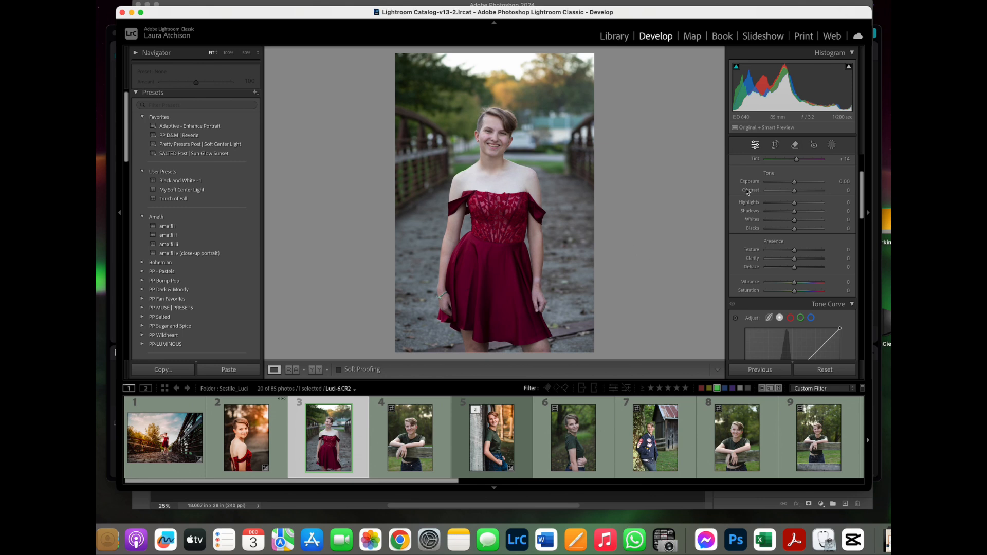
pyautogui.moveTo(795, 182)
pyautogui.mouseDown()
pyautogui.moveTo(805, 182)
pyautogui.moveTo(795, 182)
pyautogui.mouseUp()
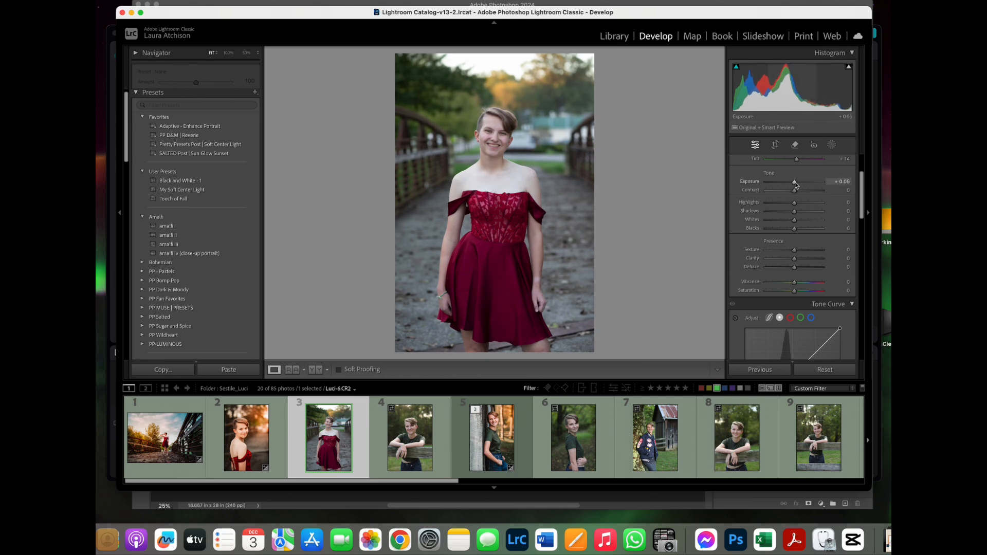
pyautogui.click(758, 370)
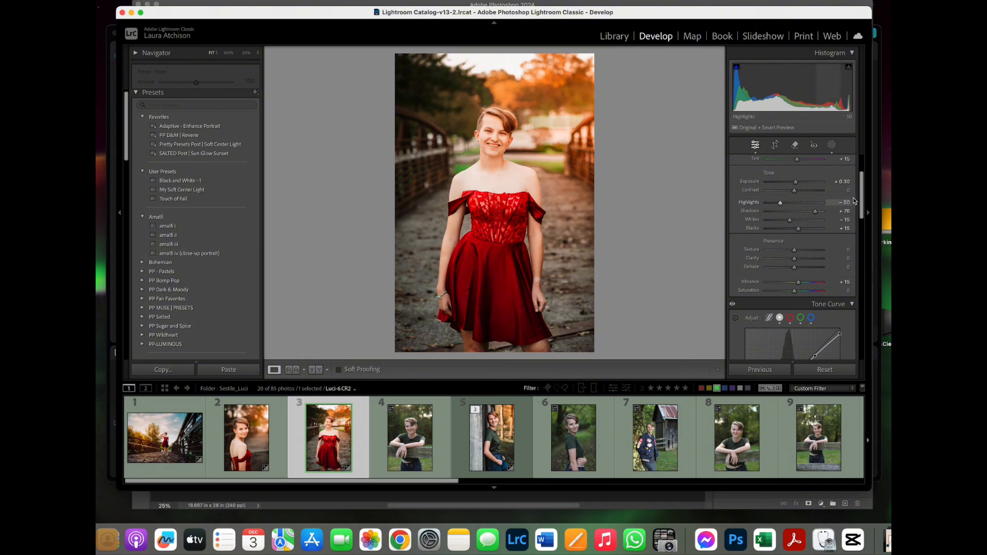
pyautogui.scroll(3, 818, 227)
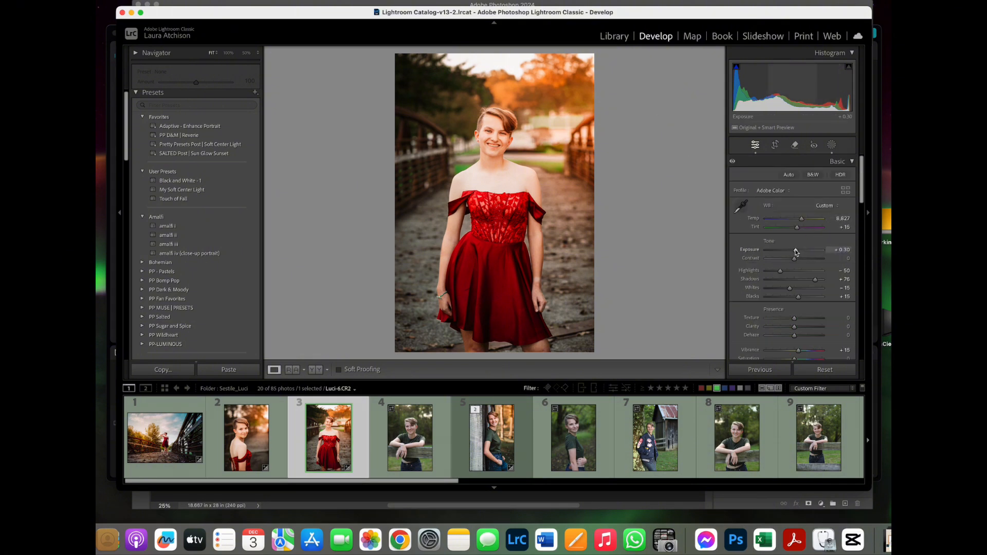
# Move Mask 1's light effect to the bridge photo's upper-left corner and set the photo's Exposure to +0.15.
pyautogui.click(831, 145)
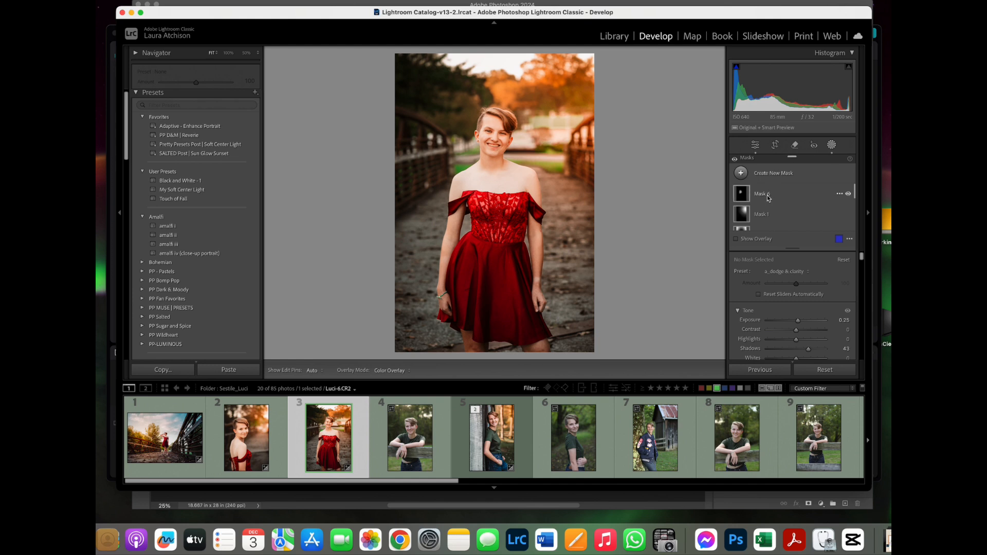
pyautogui.click(761, 214)
pyautogui.moveTo(589, 108)
pyautogui.mouseDown()
pyautogui.moveTo(578, 68)
pyautogui.moveTo(542, 59)
pyautogui.moveTo(400, 64)
pyautogui.mouseUp()
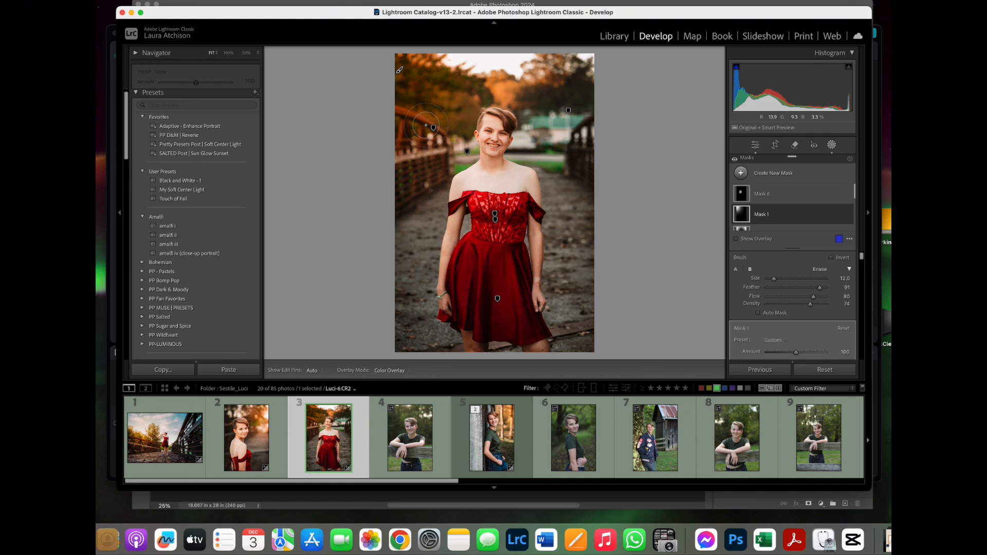
pyautogui.click(755, 145)
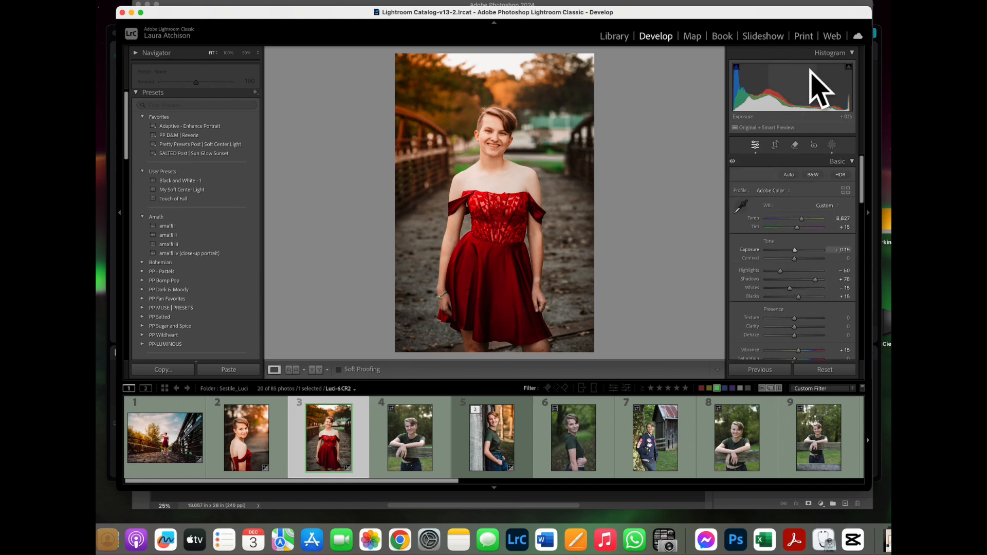
# Switch to Adobe Photoshop 2024 and duplicate the close-up portrait's Background layer.
pyautogui.click(735, 540)
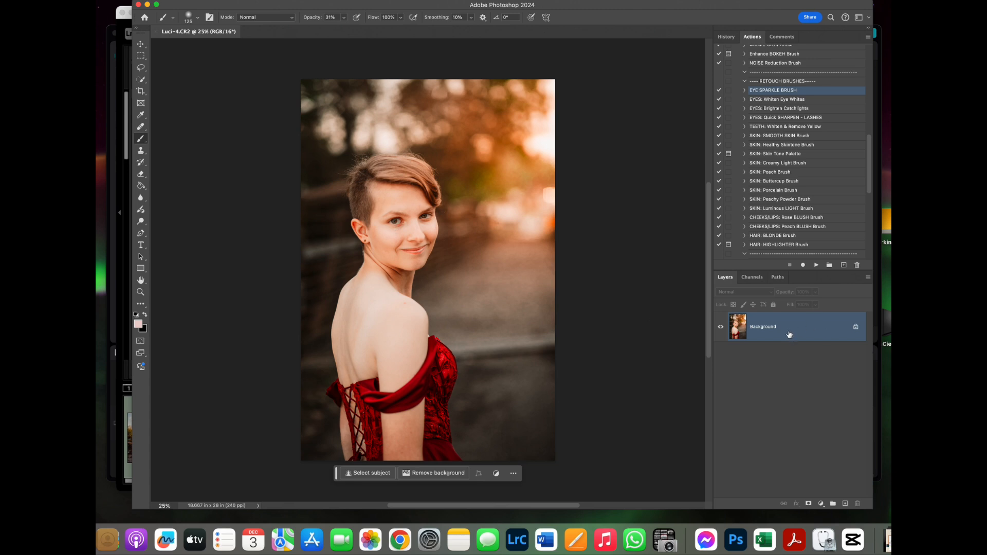
pyautogui.press('super+j')
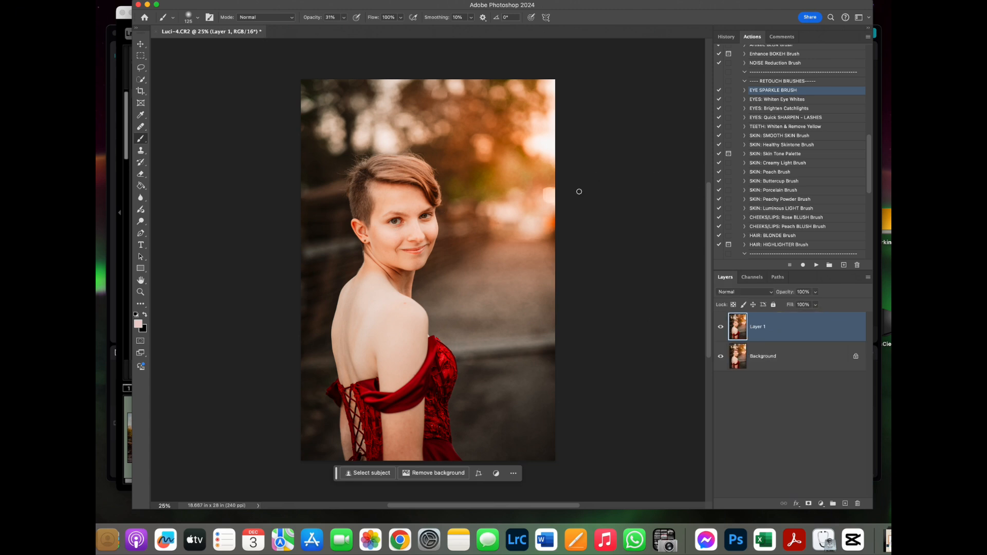
pyautogui.press('super+plus')
pyautogui.press('super+plus')
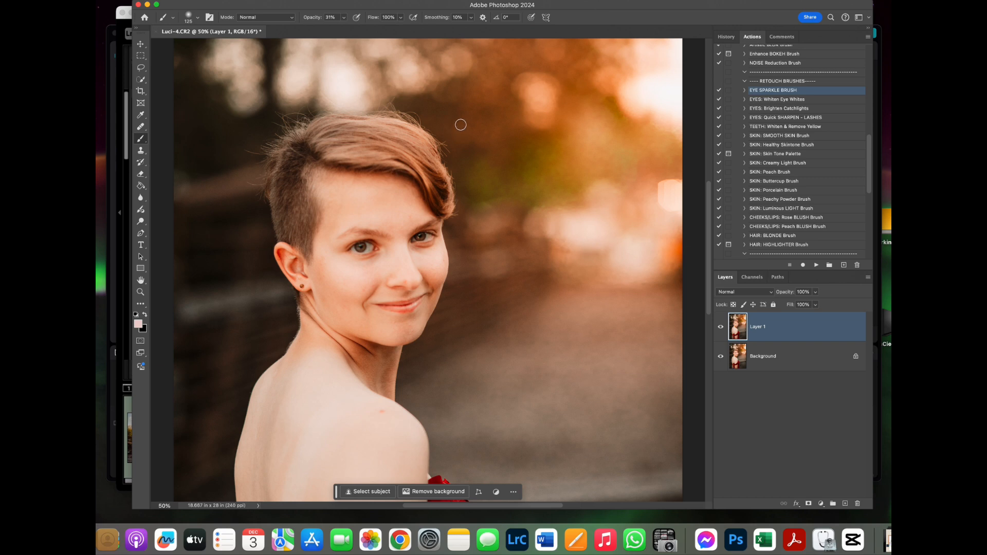
# Choose the Clone Stamp tool and enlarge its brush to 150 px.
pyautogui.click(141, 151)
pyautogui.press(']')
pyautogui.press(']')
pyautogui.press(']')
pyautogui.press(']')
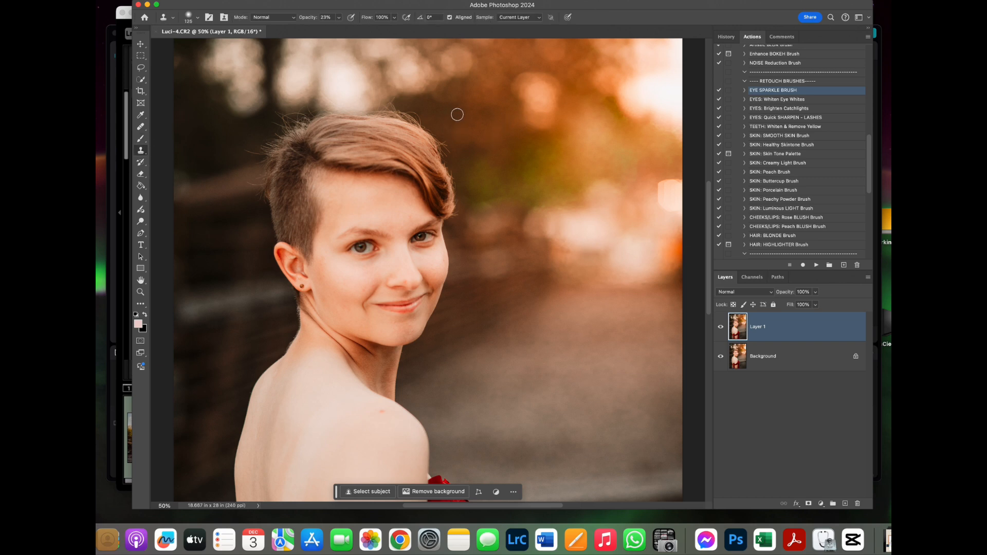
pyautogui.click(143, 154)
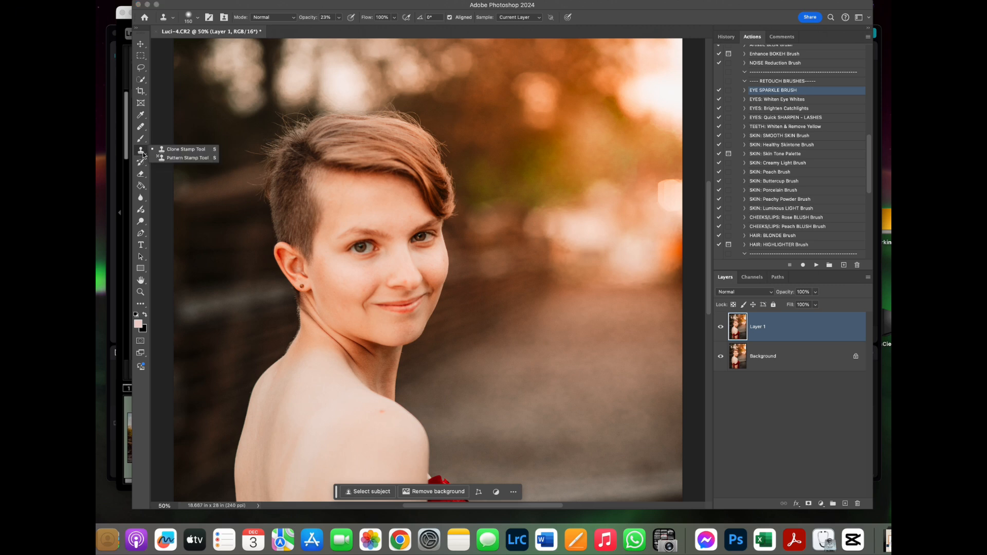
pyautogui.click(174, 151)
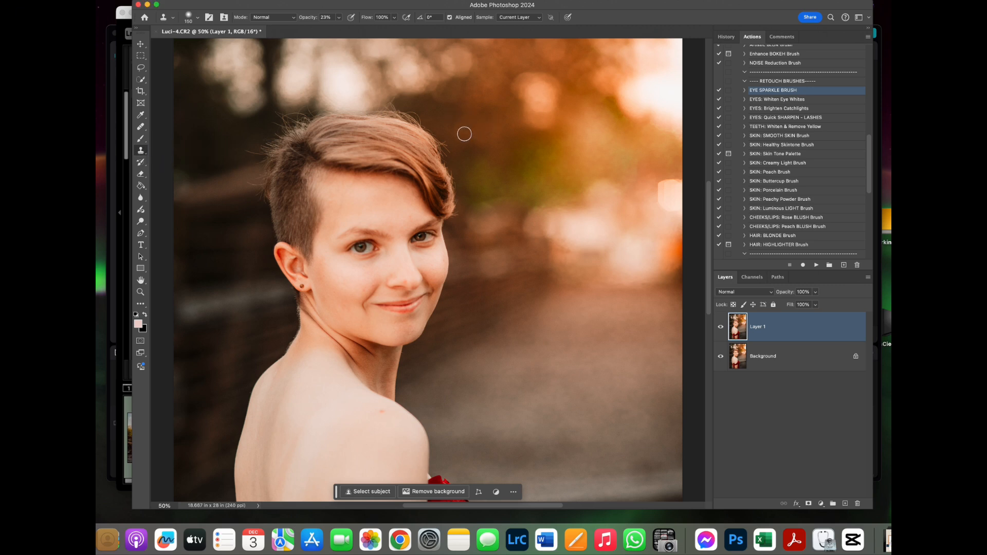
# Set the Clone Stamp's opacity to 59% and its brush hardness to 8%.
pyautogui.click(339, 17)
pyautogui.click(354, 29)
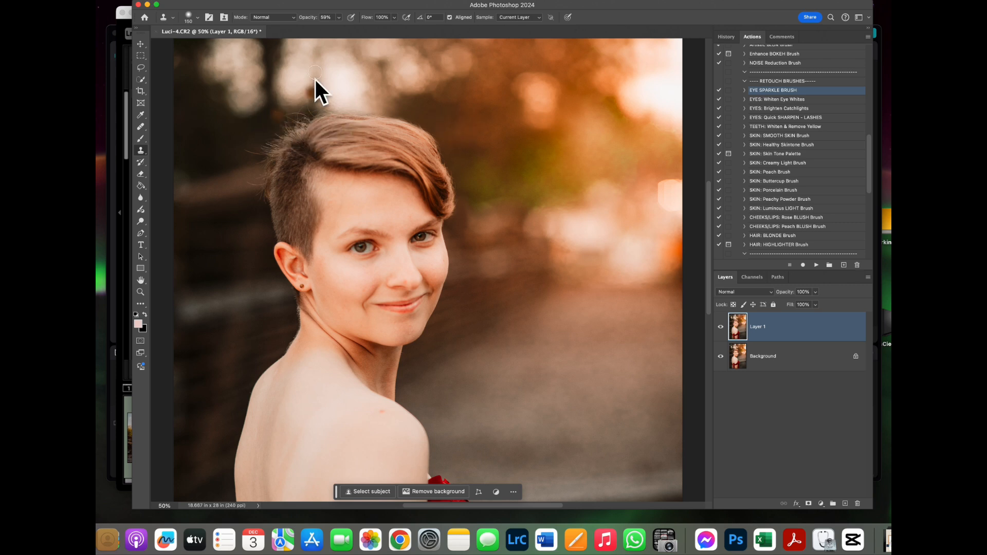
pyautogui.click(199, 20)
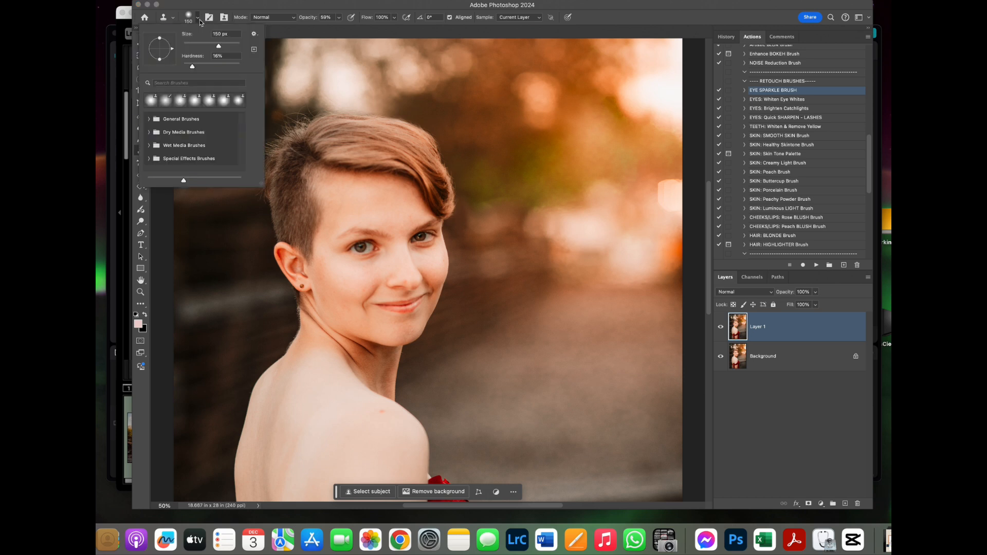
pyautogui.moveTo(192, 71); pyautogui.dragTo(188, 70)
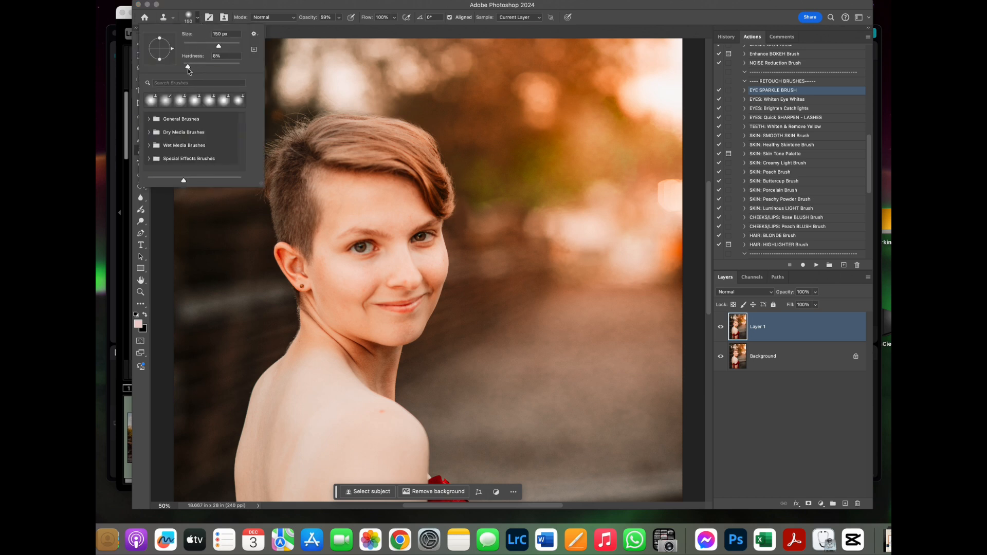
pyautogui.click(315, 42)
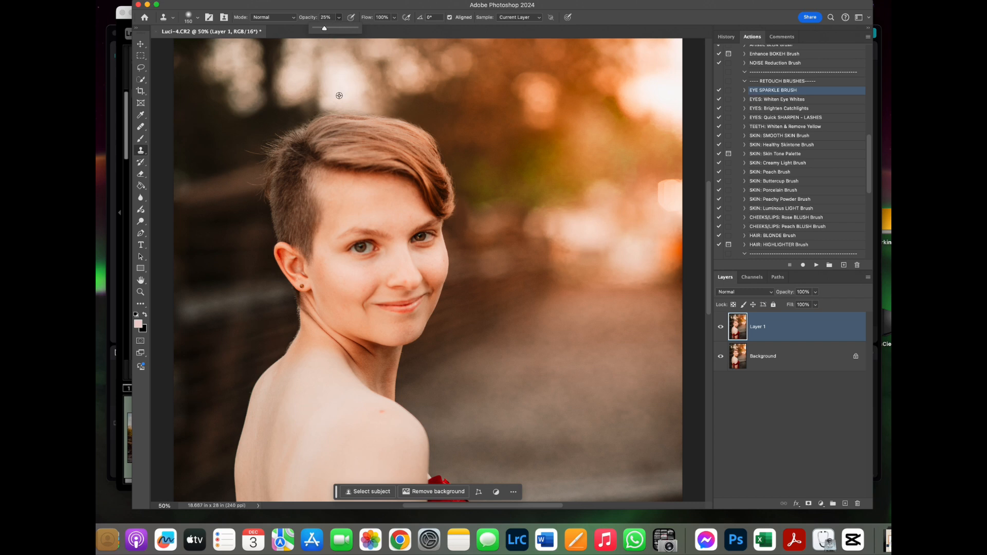
# Set the Clone Stamp's opacity to 52% and clone background over the flyaway hairs along the back and top of the head.
pyautogui.press('2')
pyautogui.press('5')
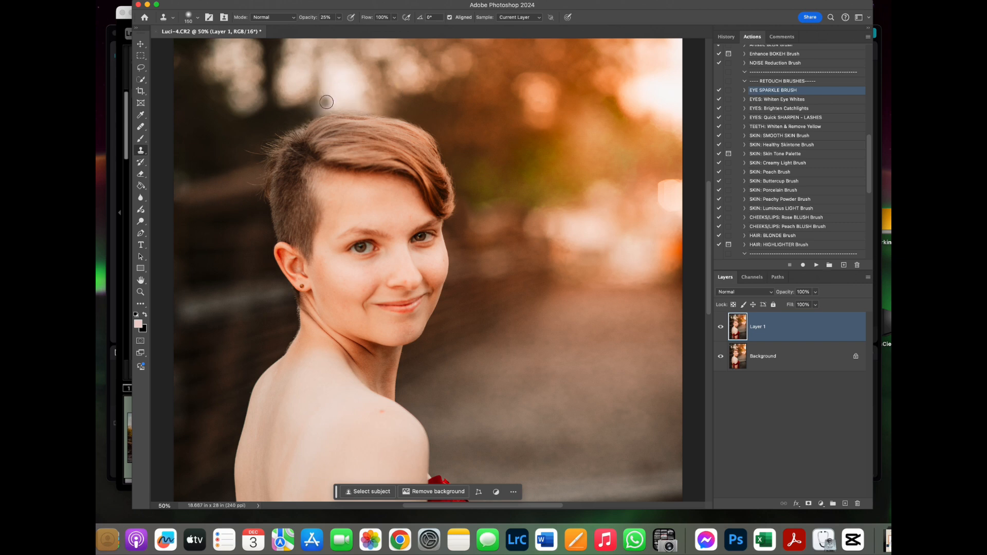
pyautogui.click(340, 18)
pyautogui.click(351, 29)
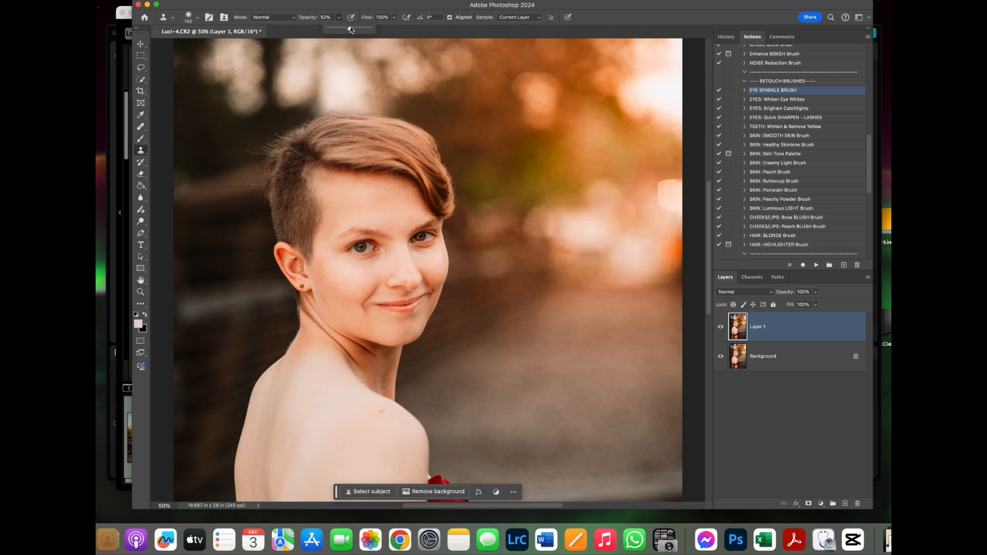
pyautogui.keyDown('alt'); pyautogui.click(239, 147); pyautogui.keyUp('alt')
pyautogui.moveTo(245, 151)
pyautogui.mouseDown()
pyautogui.moveTo(268, 148)
pyautogui.moveTo(261, 157)
pyautogui.moveTo(279, 124)
pyautogui.moveTo(266, 144)
pyautogui.mouseUp()
pyautogui.keyDown('alt'); pyautogui.click(278, 124); pyautogui.keyUp('alt')
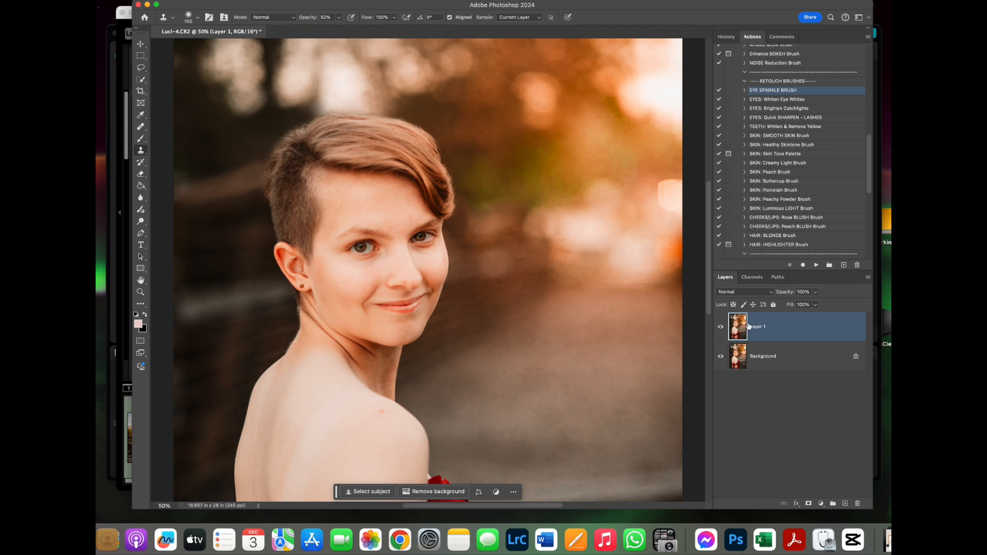
# Duplicate Layer 1 and remove the red blemish on the subject's shoulder with the Healing Brush.
pyautogui.press('super+j')
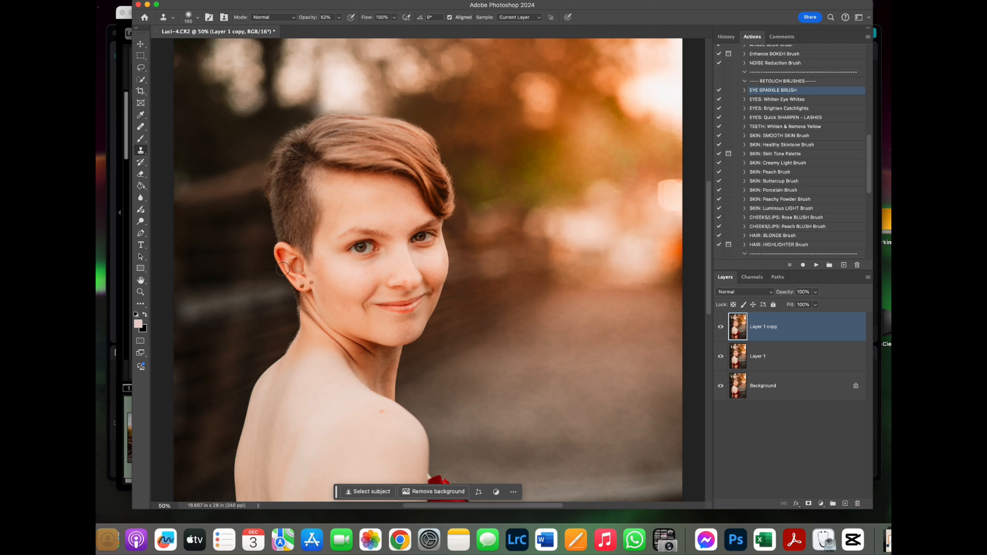
pyautogui.click(140, 127)
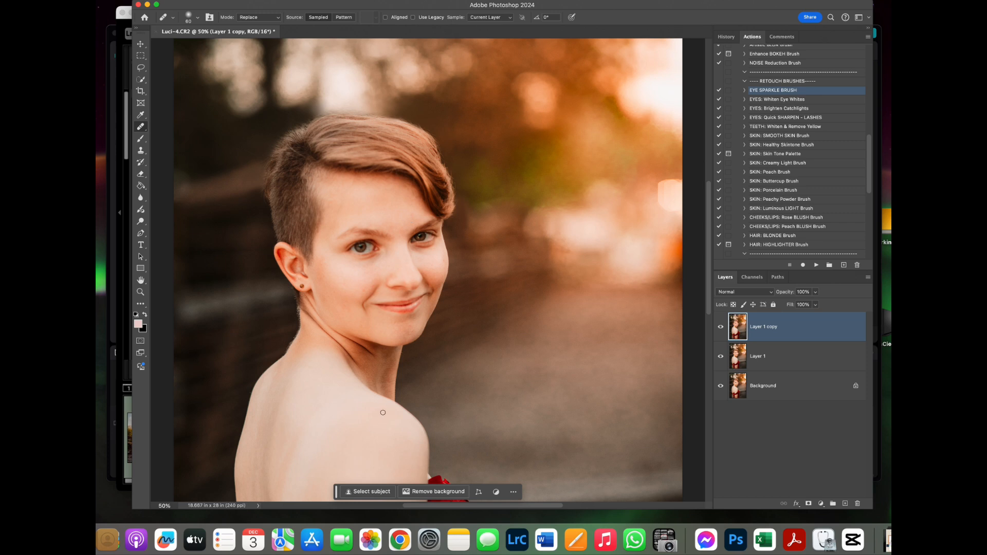
# Examine the retouched hair, face, shoulder, dress and background of the portrait at several zoom levels.
pyautogui.scroll(-5, 380, 413)
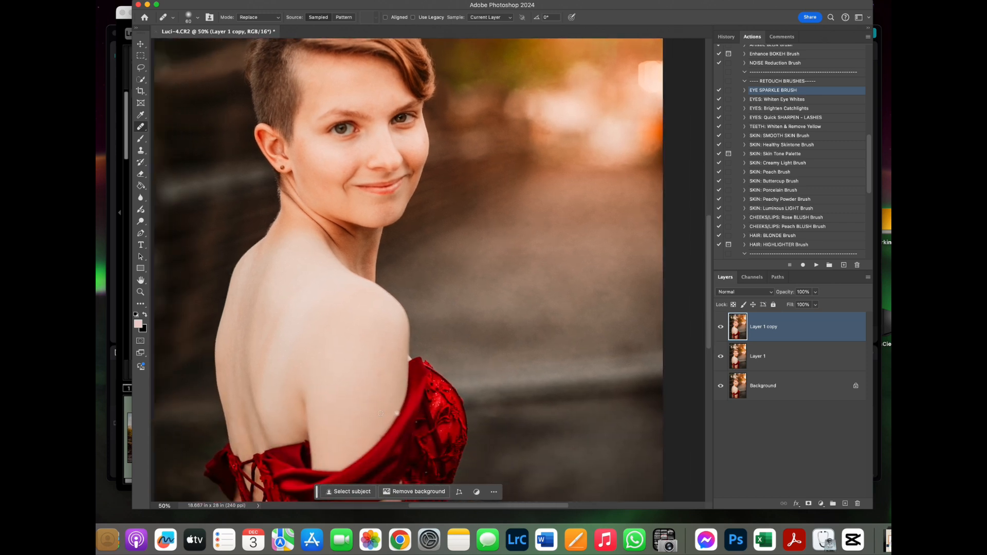
pyautogui.scroll(6, 357, 414)
pyautogui.hscroll(-3, 357, 414)
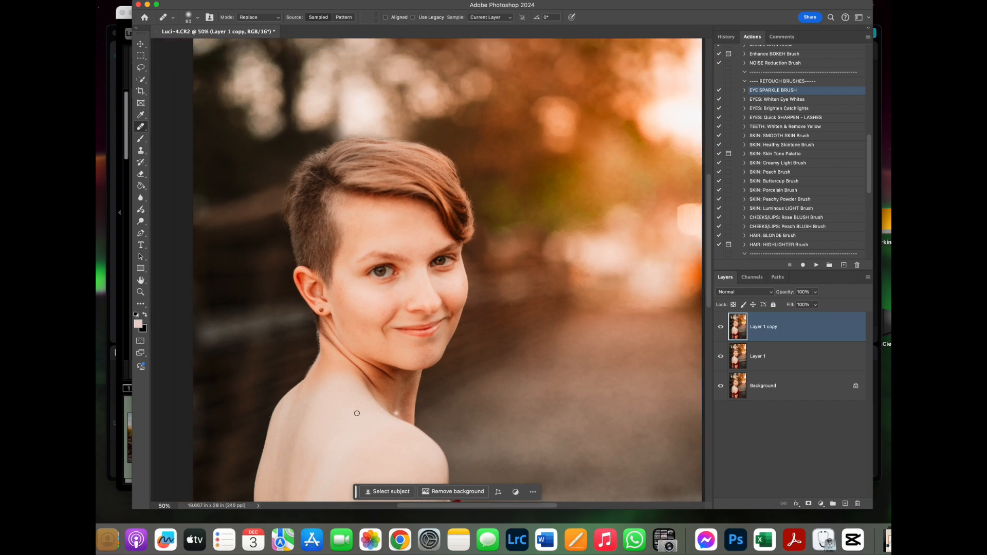
pyautogui.hscroll(3, 357, 413)
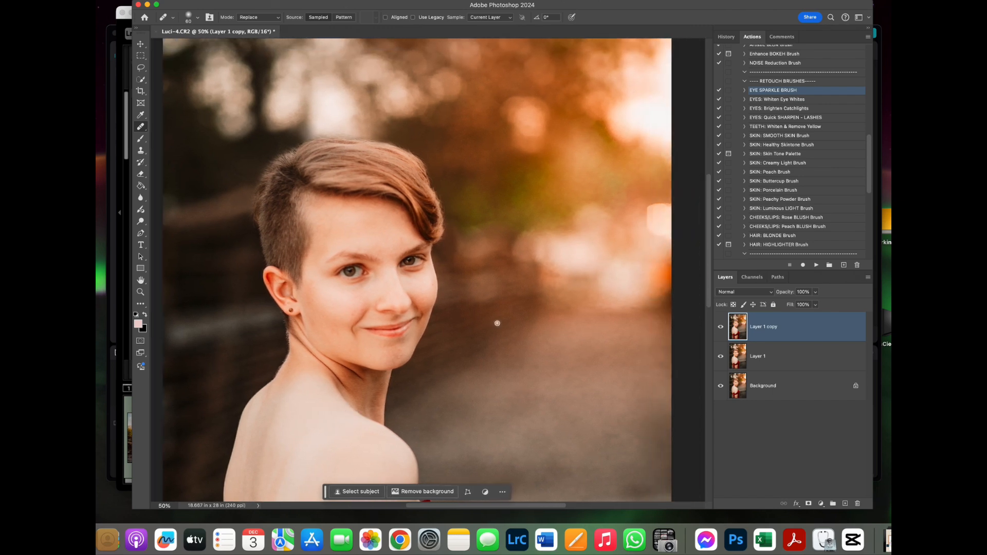
pyautogui.press('super+minus')
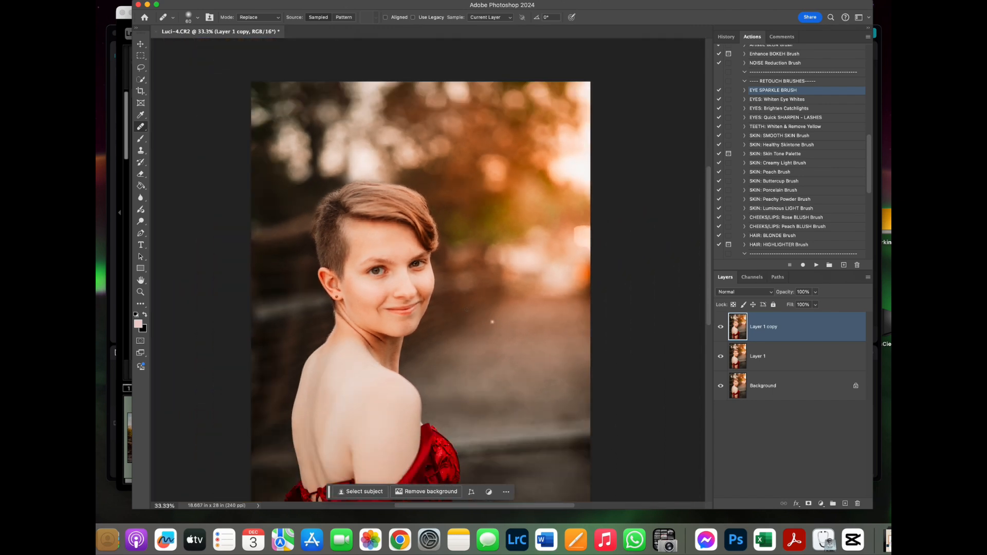
pyautogui.scroll(-2, 492, 322)
pyautogui.hscroll(-3, 463, 298)
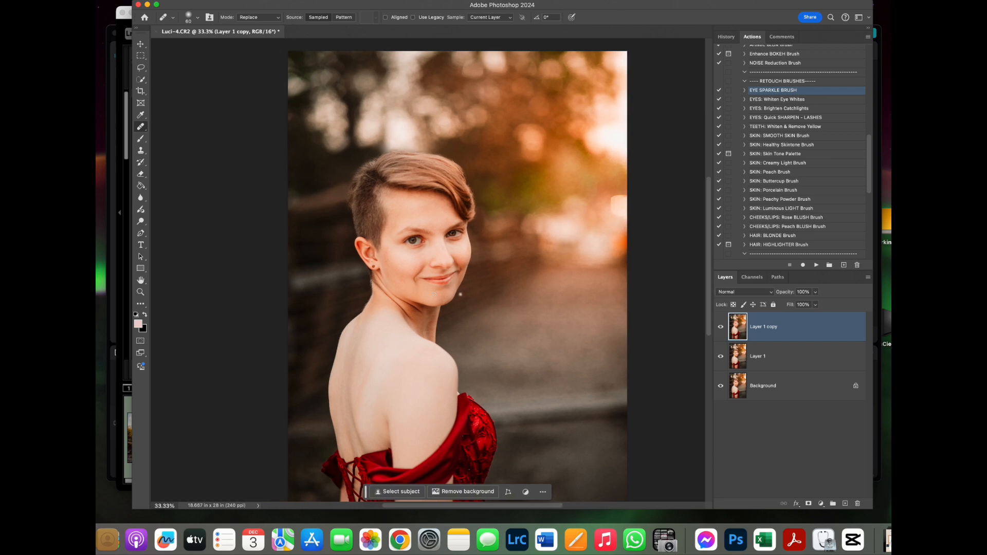
pyautogui.hscroll(-3, 435, 294)
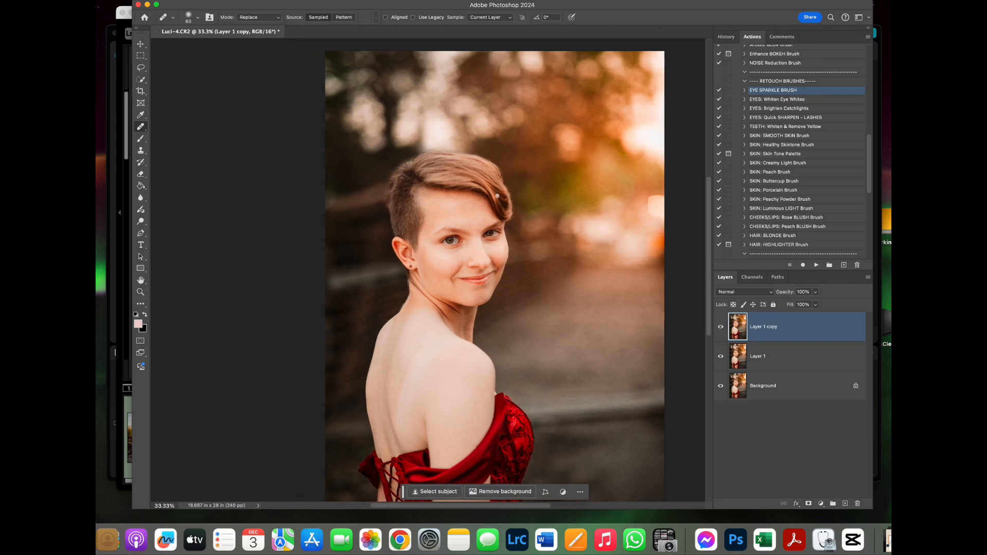
pyautogui.press('super+plus')
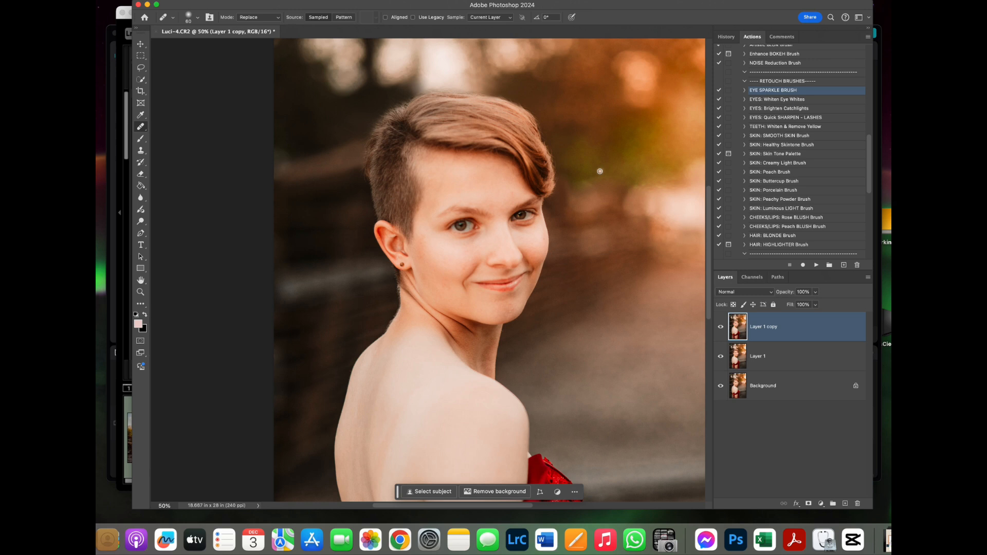
pyautogui.press('super+minus')
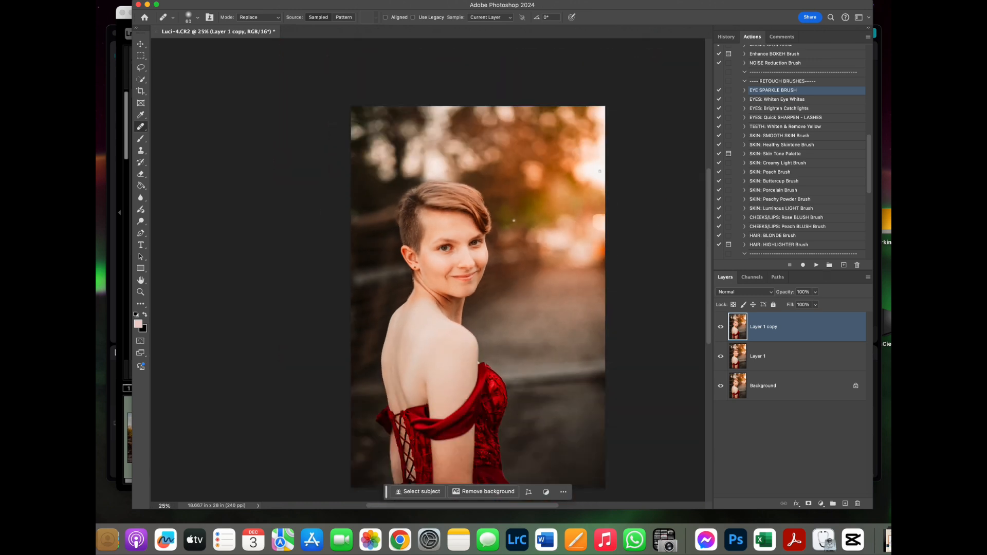
pyautogui.scroll(-3, 558, 202)
pyautogui.hscroll(-2, 558, 202)
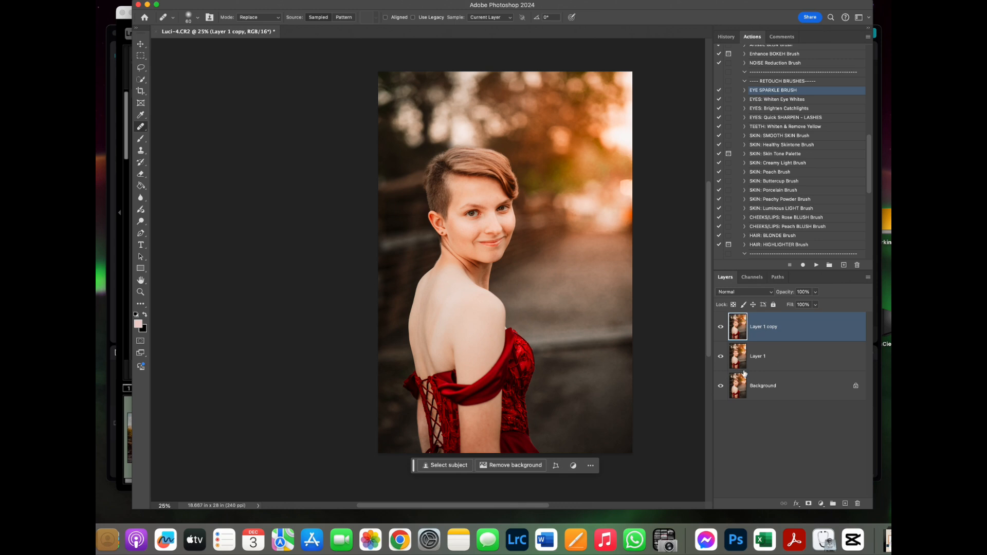
pyautogui.press('super+plus')
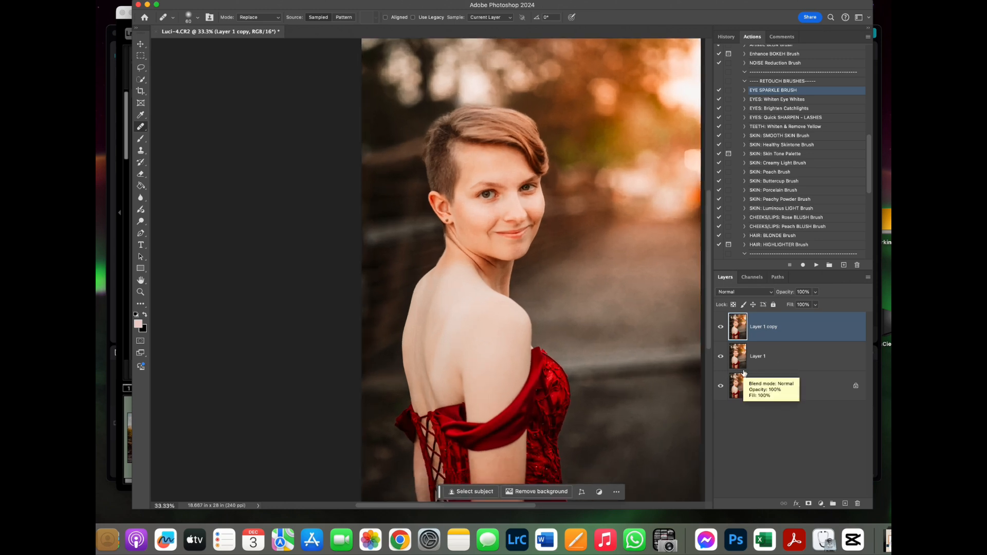
pyautogui.hscroll(5, 624, 385)
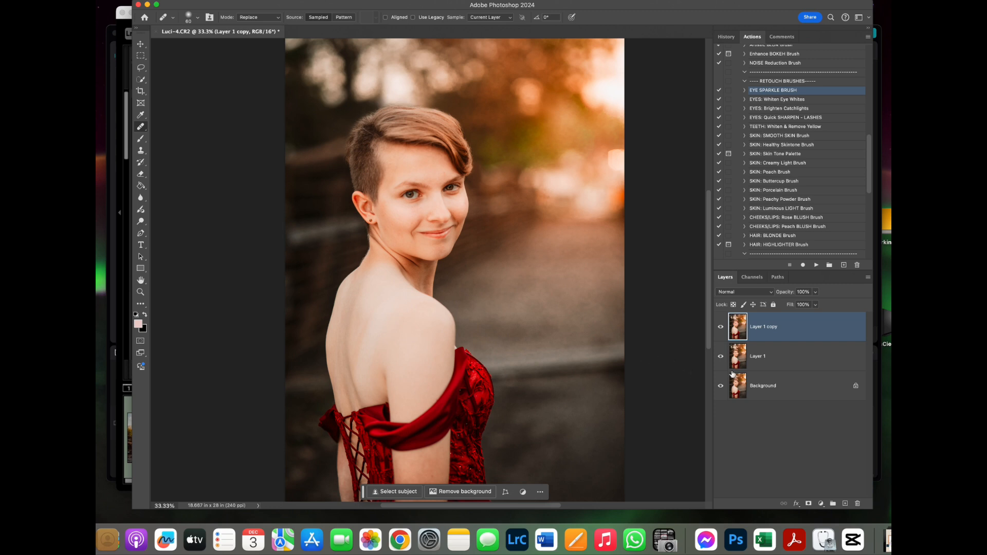
# Duplicate Layer 1 copy and soften the shadows under both eyes with the Clone Stamp at 17% opacity.
pyautogui.press('super+j')
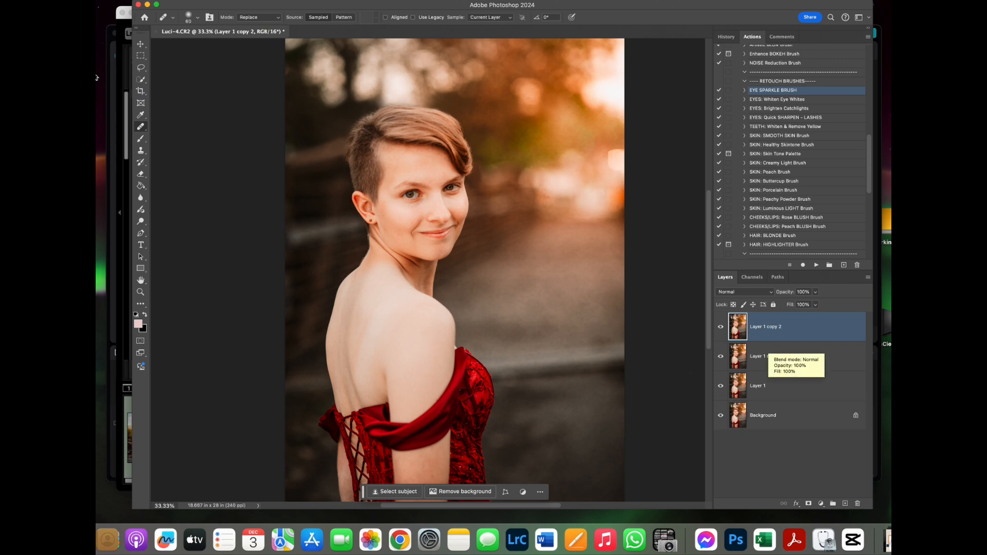
pyautogui.click(140, 152)
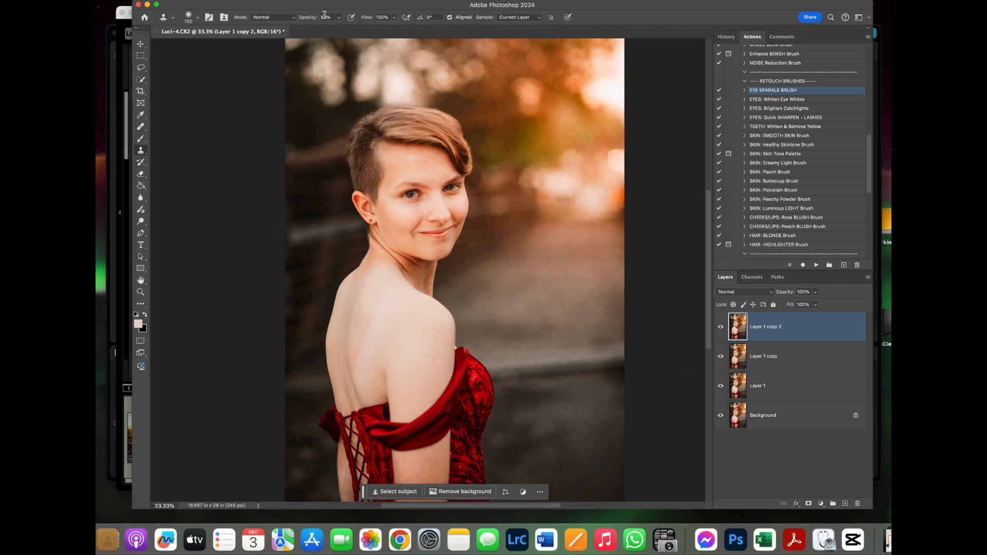
pyautogui.click(340, 18)
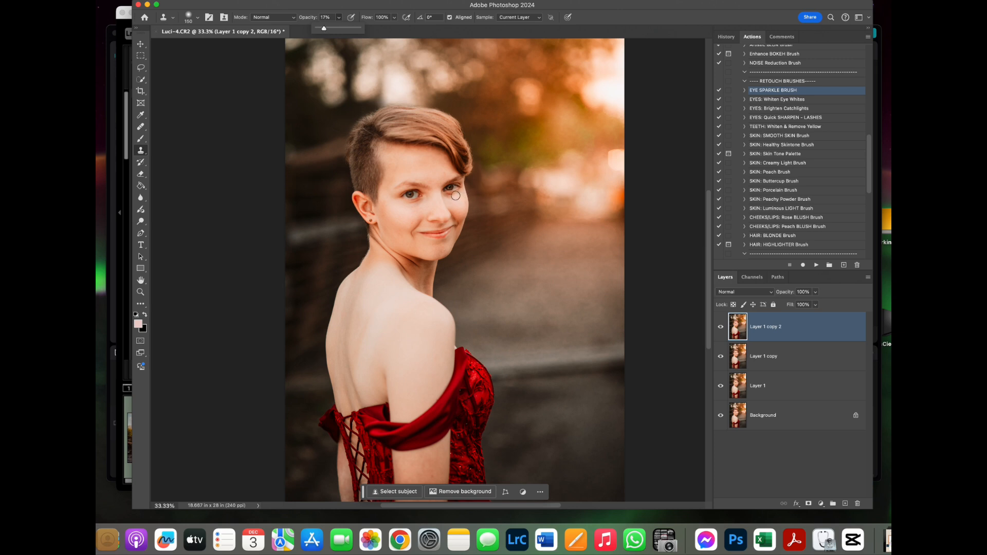
pyautogui.keyDown('alt'); pyautogui.click(456, 196); pyautogui.keyUp('alt')
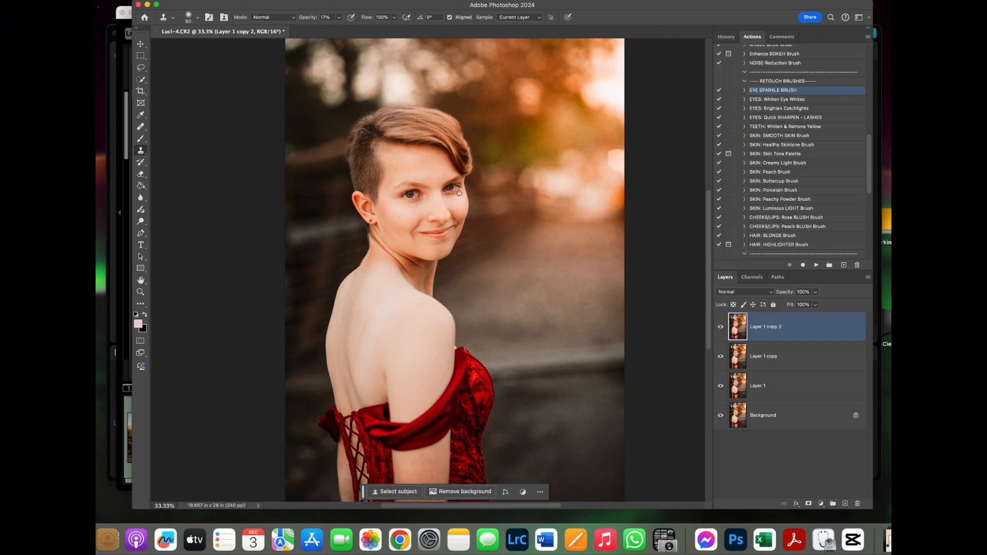
pyautogui.keyDown('alt'); pyautogui.click(410, 209); pyautogui.keyUp('alt')
# Flatten all the retouching layers into the Background.
pyautogui.click(797, 418)
pyautogui.rightClick(762, 419)
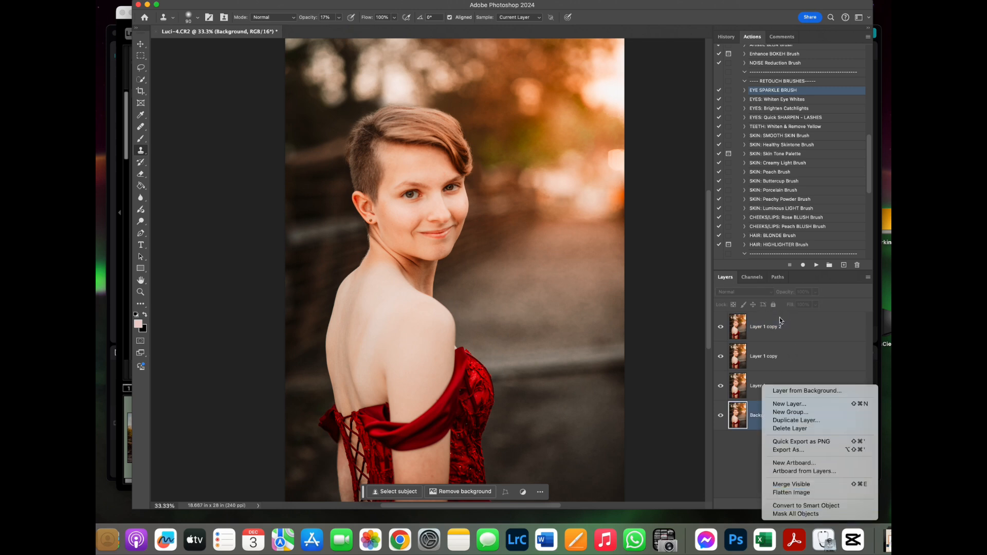
pyautogui.click(798, 494)
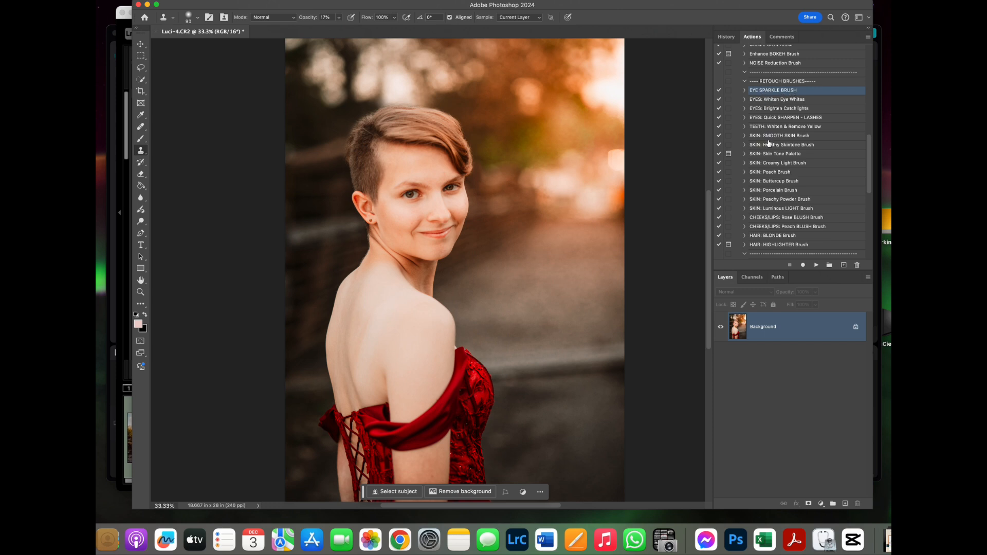
# Run the EYE SPARKLE BRUSH action and paint both irises into its mask with a 200 px brush at 31% opacity.
pyautogui.scroll(5, 768, 144)
pyautogui.scroll(-5, 769, 143)
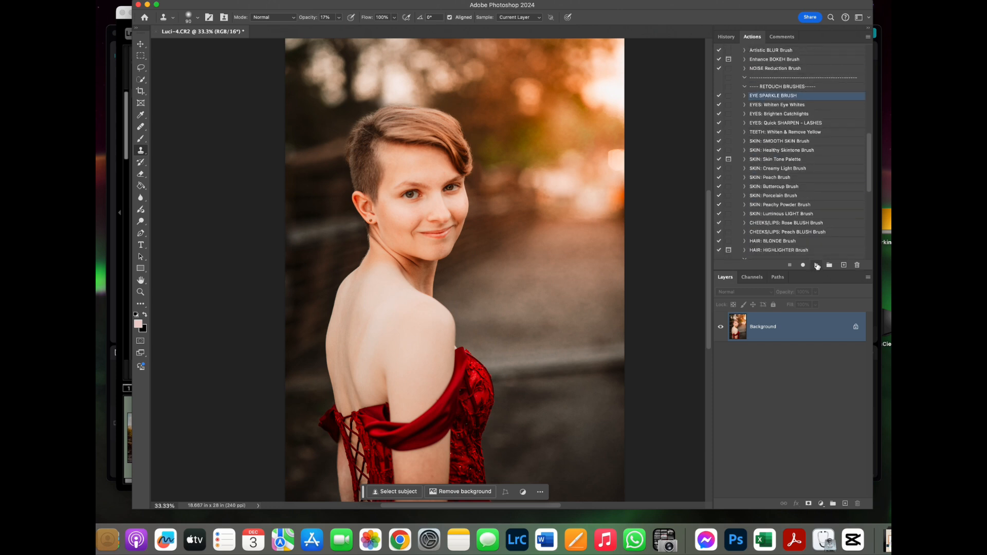
pyautogui.click(816, 265)
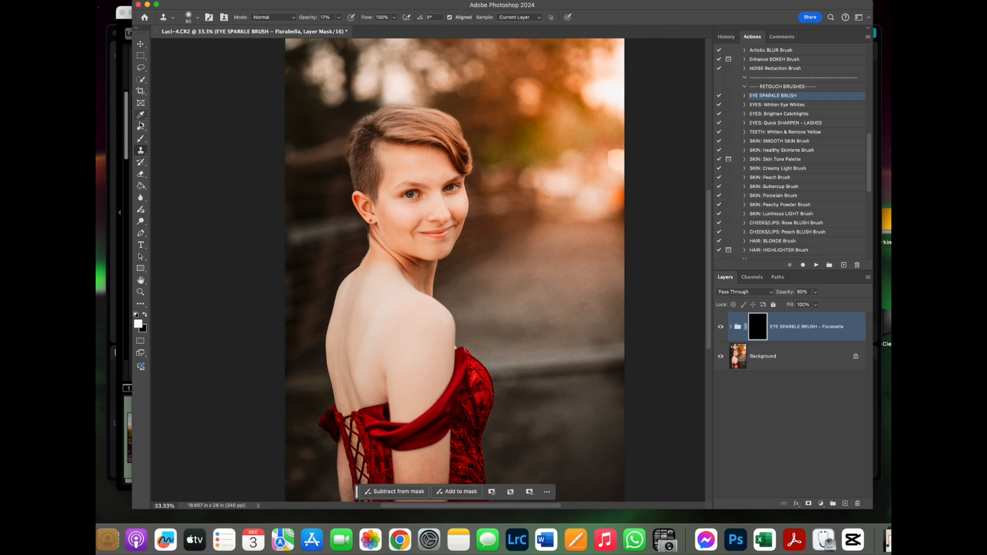
pyautogui.click(141, 138)
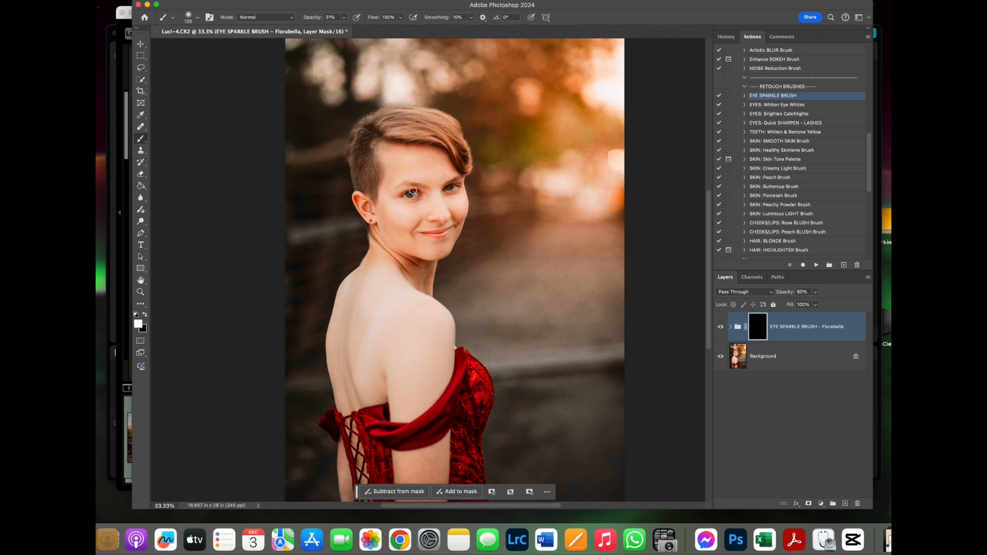
pyautogui.press(']')
pyautogui.press(']')
pyautogui.moveTo(415, 193); pyautogui.dragTo(411, 196)
pyautogui.click(454, 187)
pyautogui.click(721, 328)
# Flatten the eye sparkle group into the Background, and close the portrait with its changes saved.
pyautogui.rightClick(785, 356)
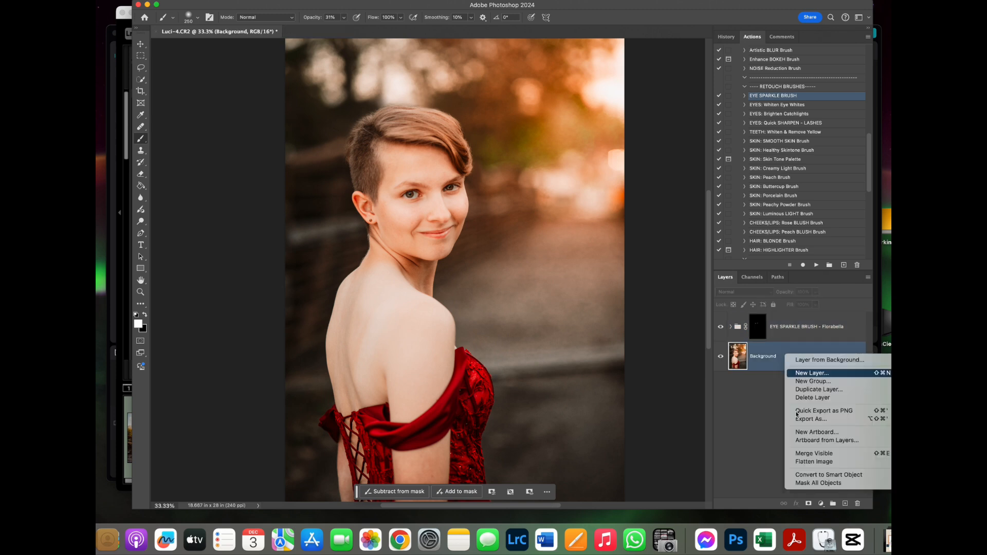
pyautogui.click(826, 462)
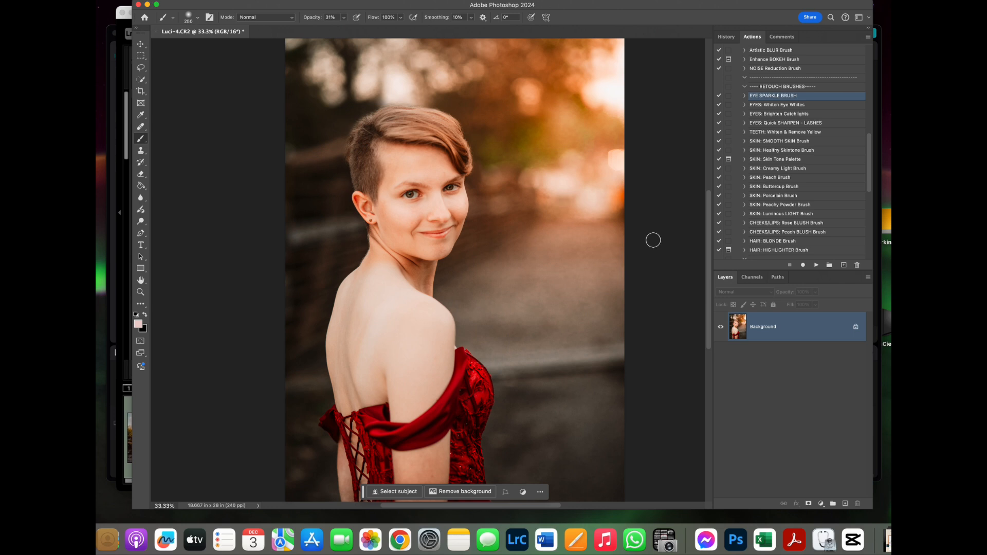
pyautogui.press('super+minus')
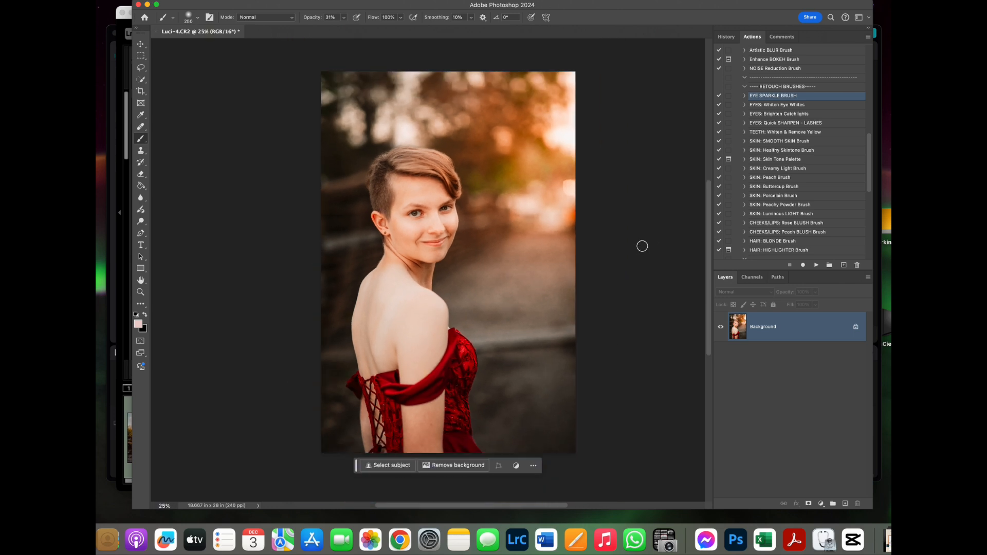
pyautogui.click(156, 32)
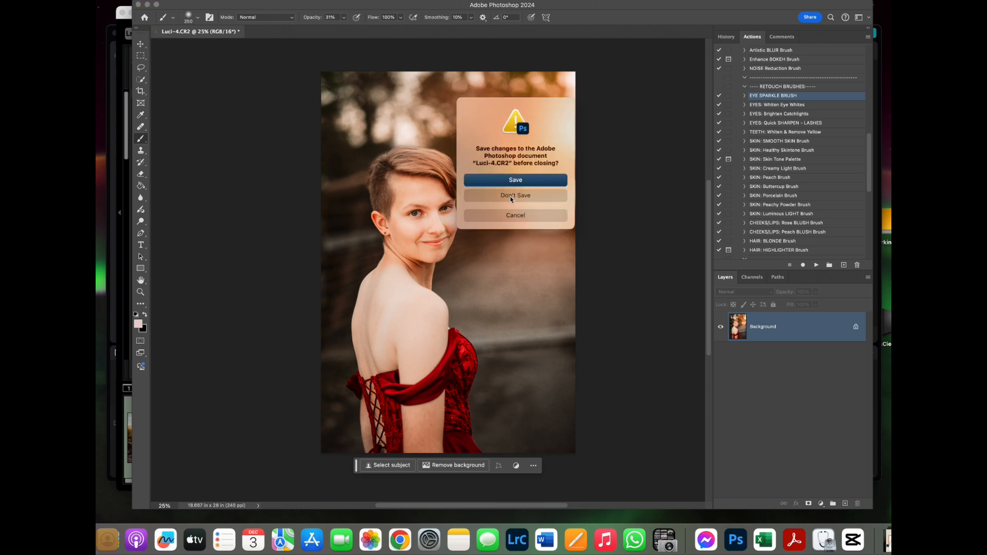
pyautogui.click(514, 180)
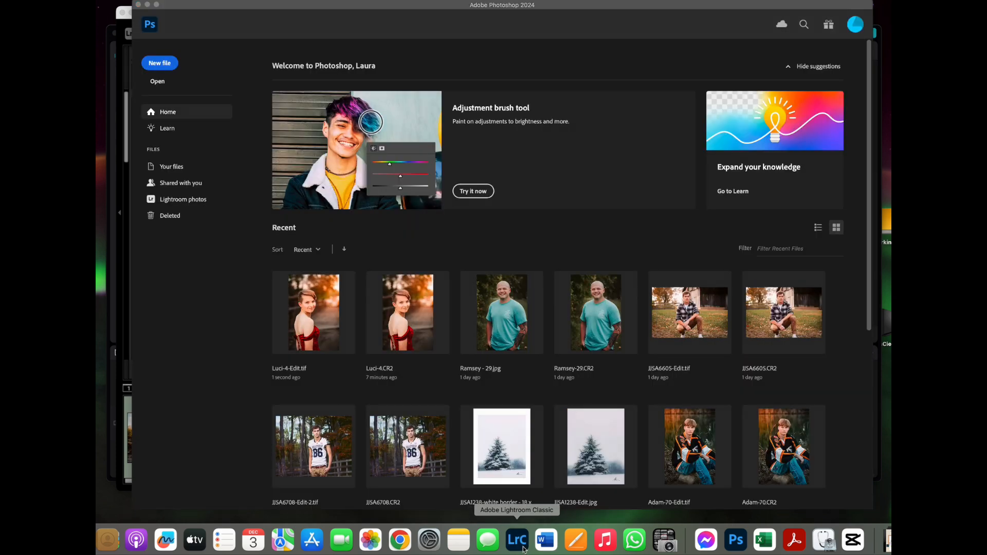
# Switch to Lightroom Classic and open the edited full-length red-dress portrait on the bridge in the Develop module.
pyautogui.click(524, 548)
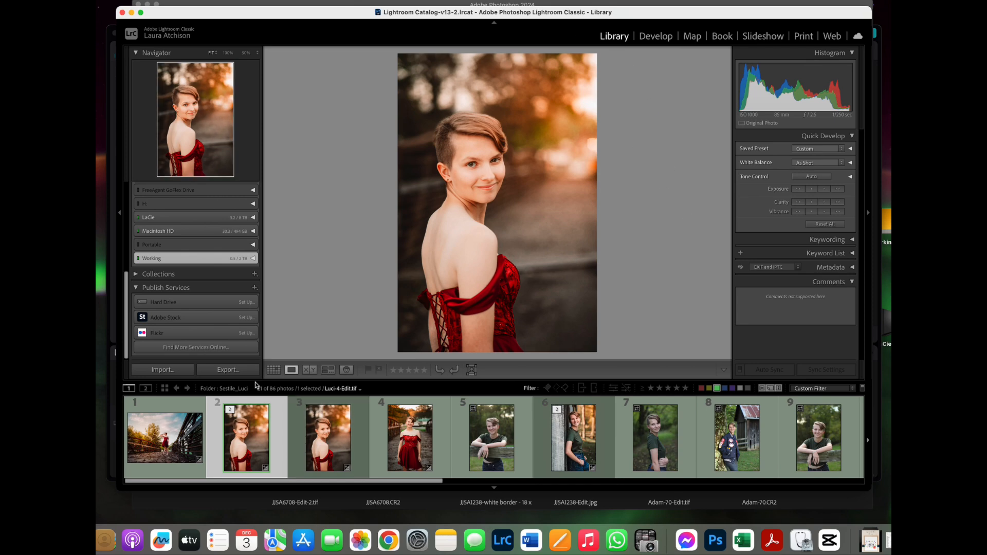
pyautogui.click(274, 370)
pyautogui.click(658, 129)
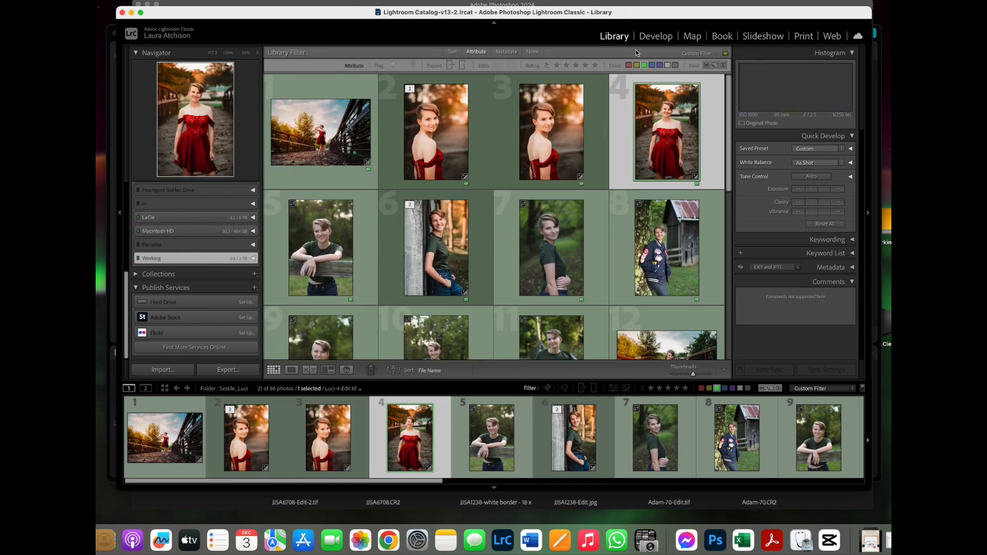
pyautogui.click(655, 36)
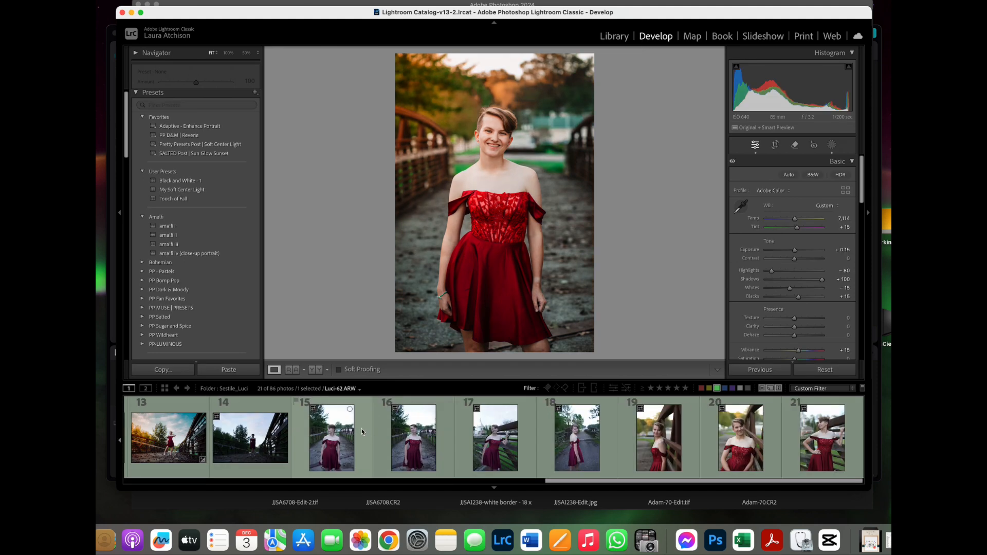
# Apply the previous photo's settings to photo 15 and set its exposure to −0.95 and highlights to −97.
pyautogui.click(362, 431)
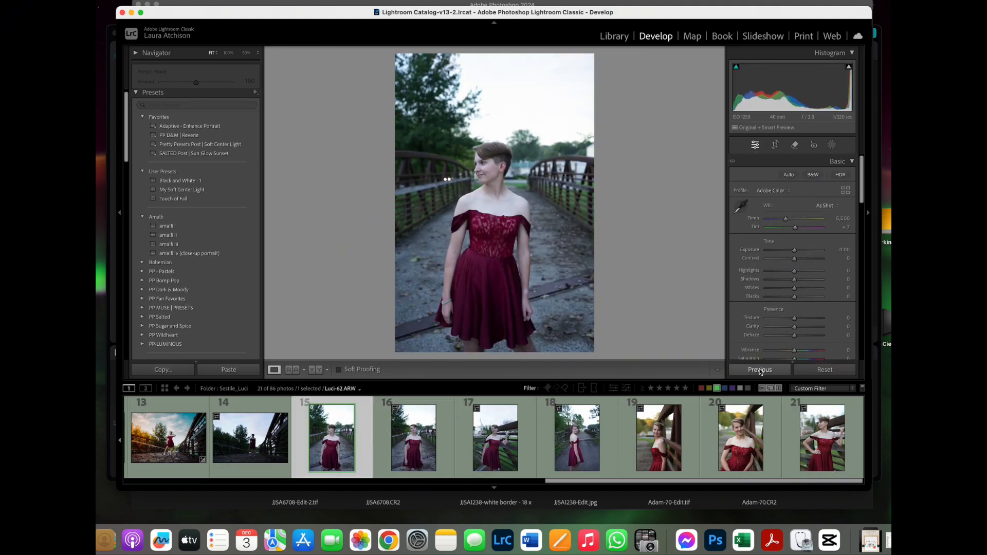
pyautogui.click(760, 370)
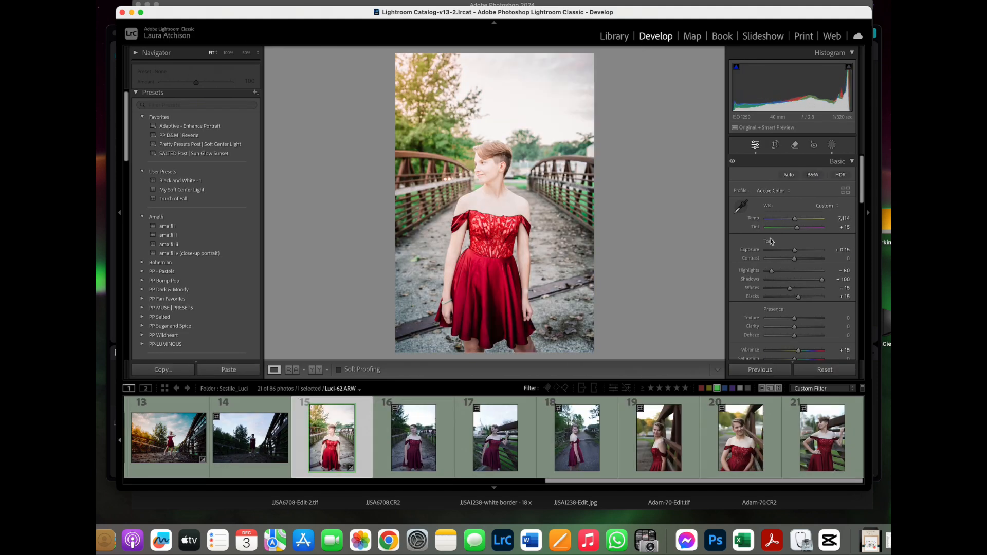
pyautogui.moveTo(795, 252); pyautogui.dragTo(791, 252)
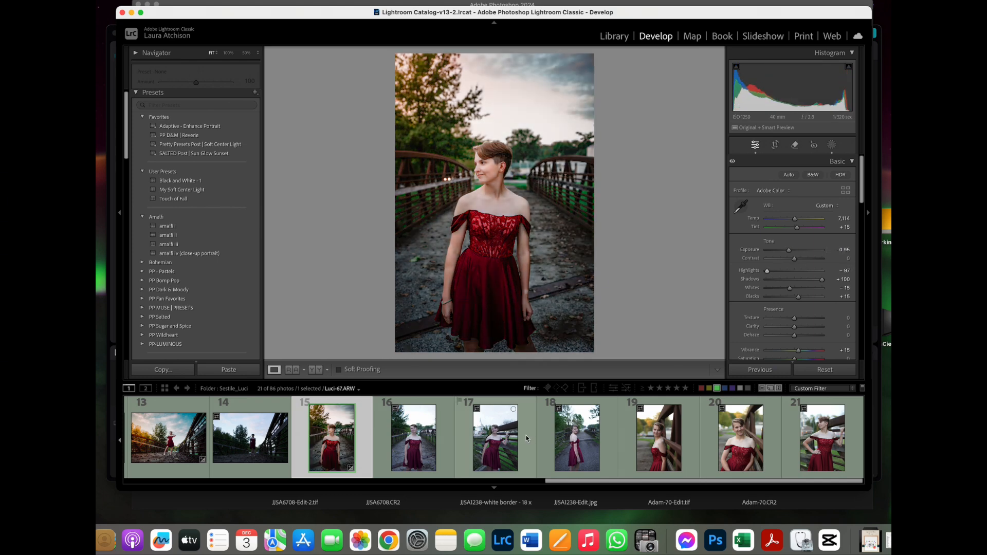
# Synchronize photo 15's develop settings, including all masks, to photos 16 and 17, and review both of them.
pyautogui.keyDown('shift'); pyautogui.click(526, 439); pyautogui.keyUp('shift')
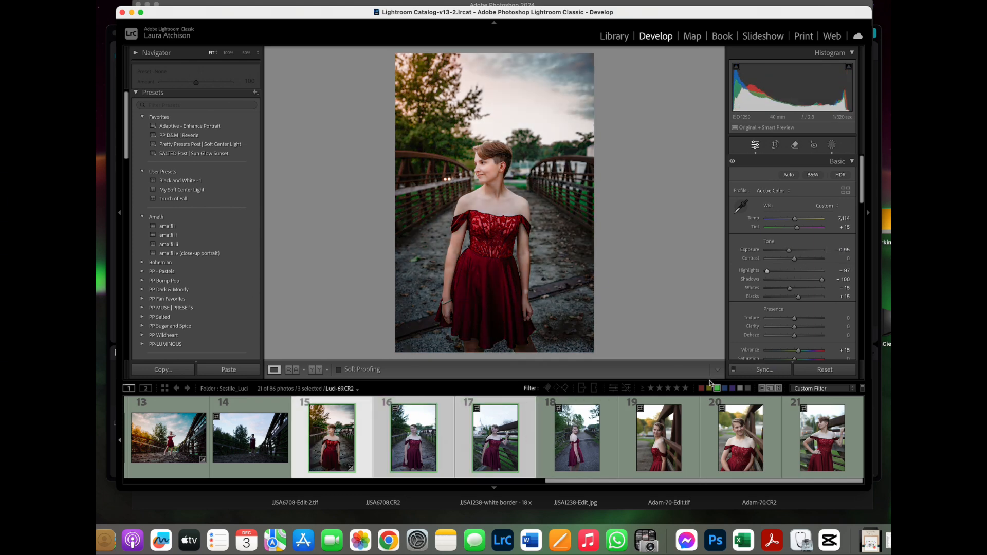
pyautogui.click(771, 369)
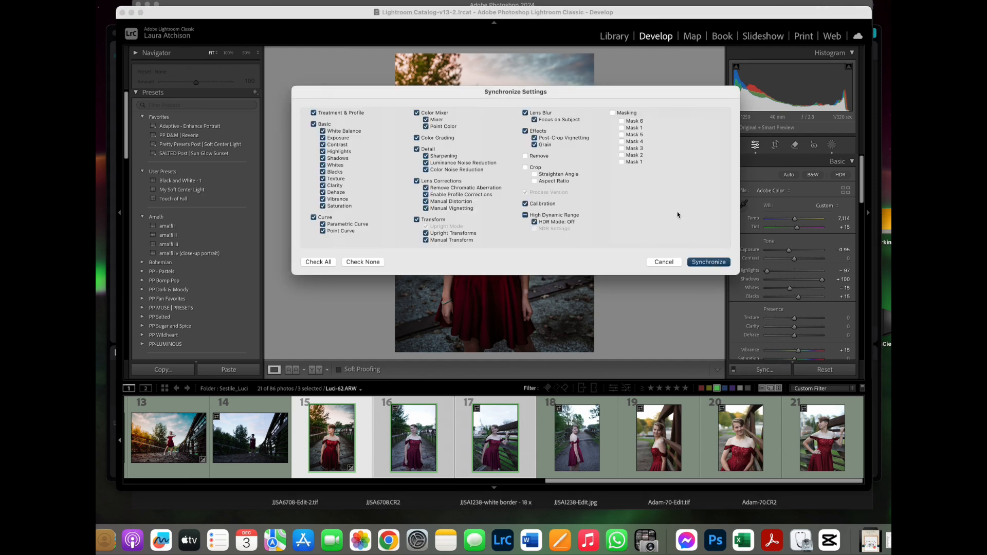
pyautogui.click(612, 113)
pyautogui.click(706, 261)
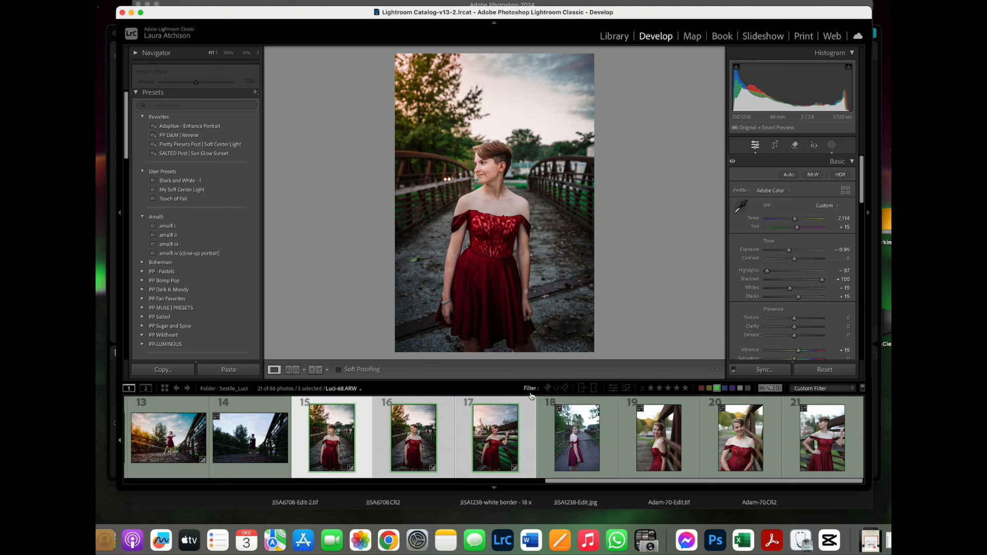
pyautogui.click(451, 435)
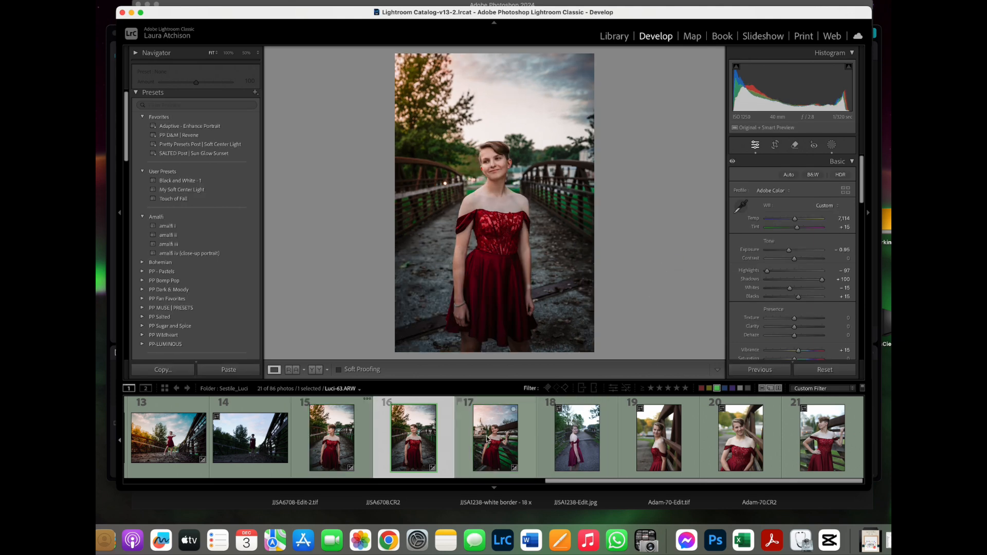
pyautogui.click(487, 438)
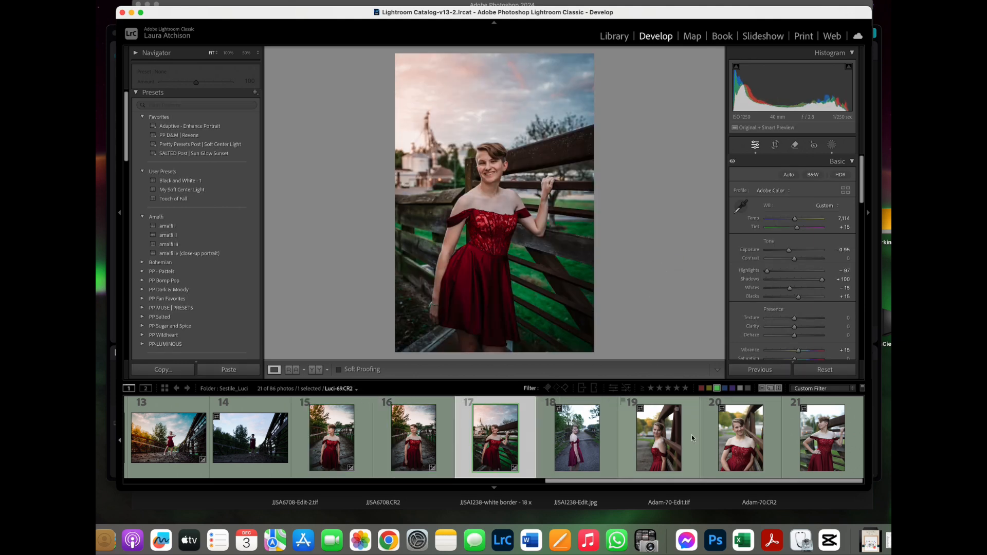
# Apply the previous photo's settings to photo 21 and set its exposure to −0.40.
pyautogui.click(822, 437)
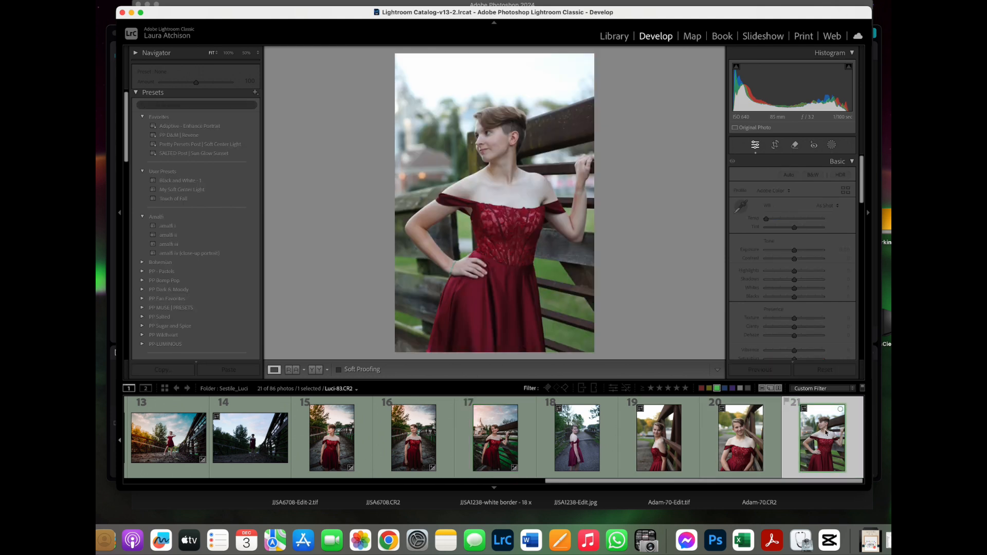
pyautogui.click(760, 369)
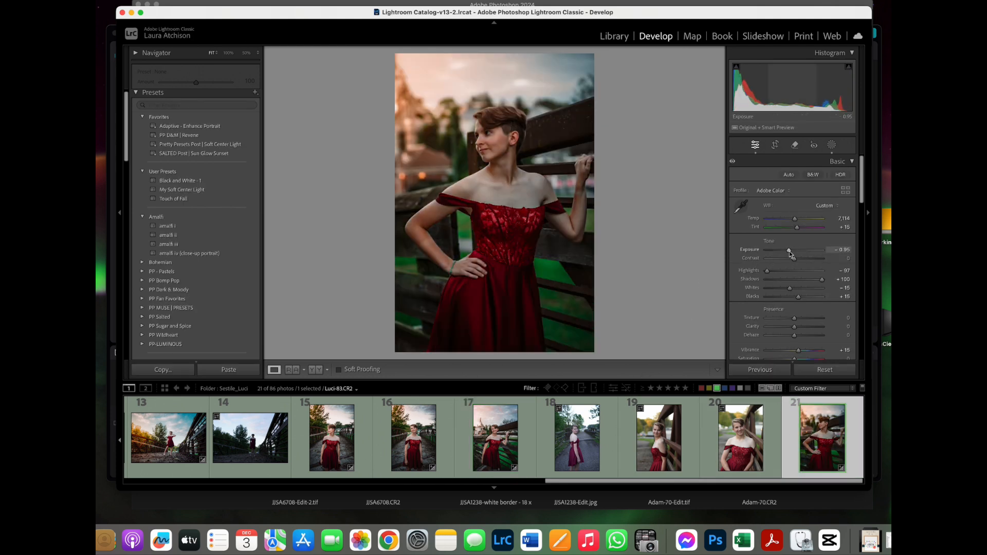
pyautogui.moveTo(788, 252); pyautogui.dragTo(792, 251)
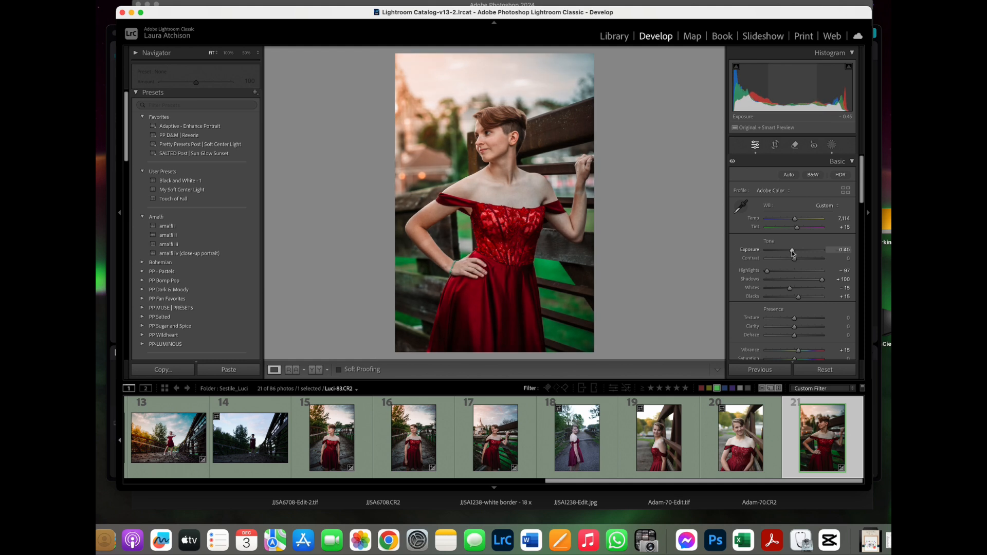